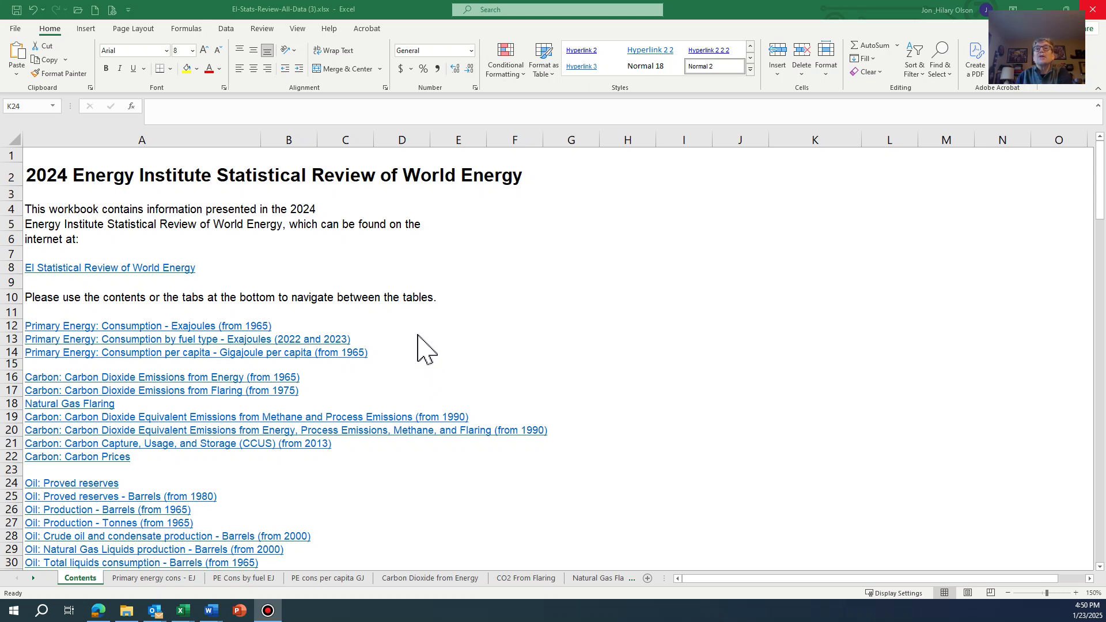
- View the Primary Energy: Consumption - Exajoules (from 1965) table from the contents list and return to the Contents sheet
click(80, 581)
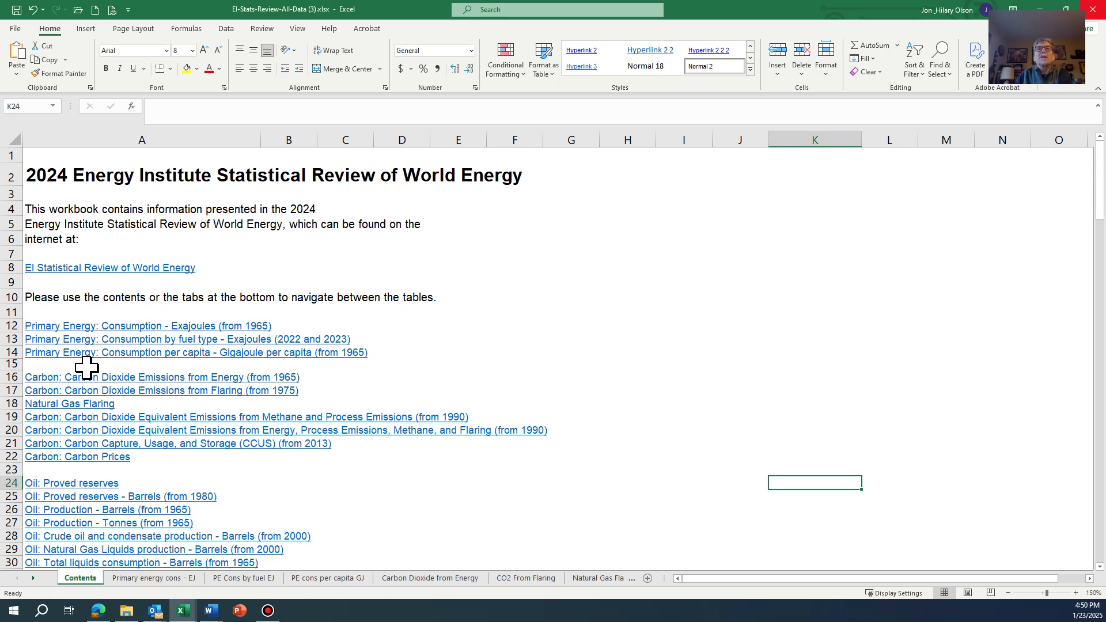
click(114, 327)
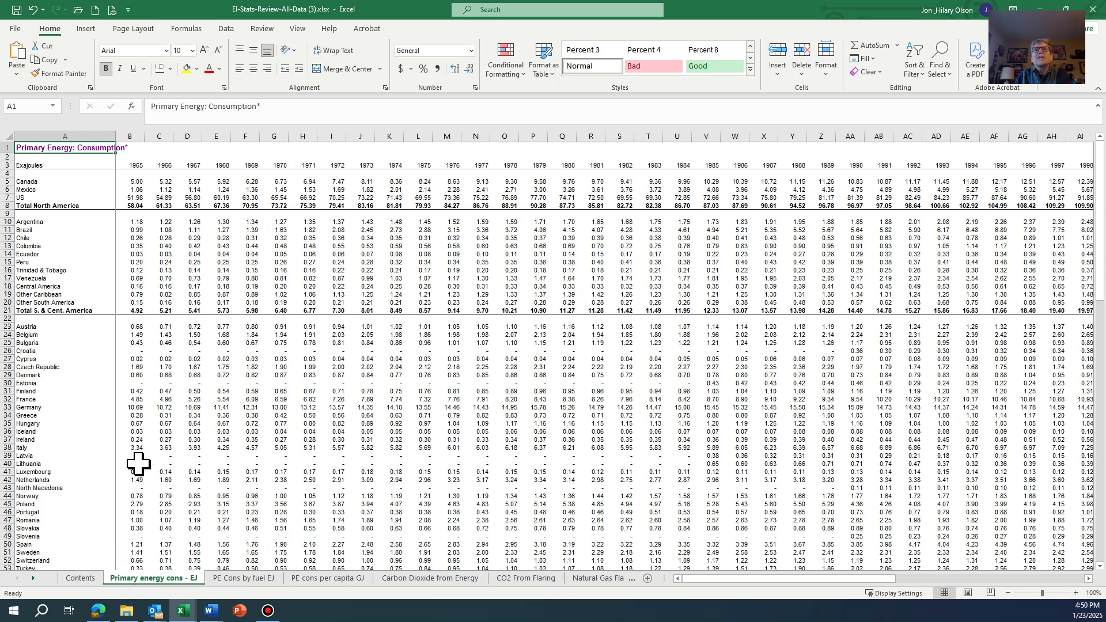
click(80, 578)
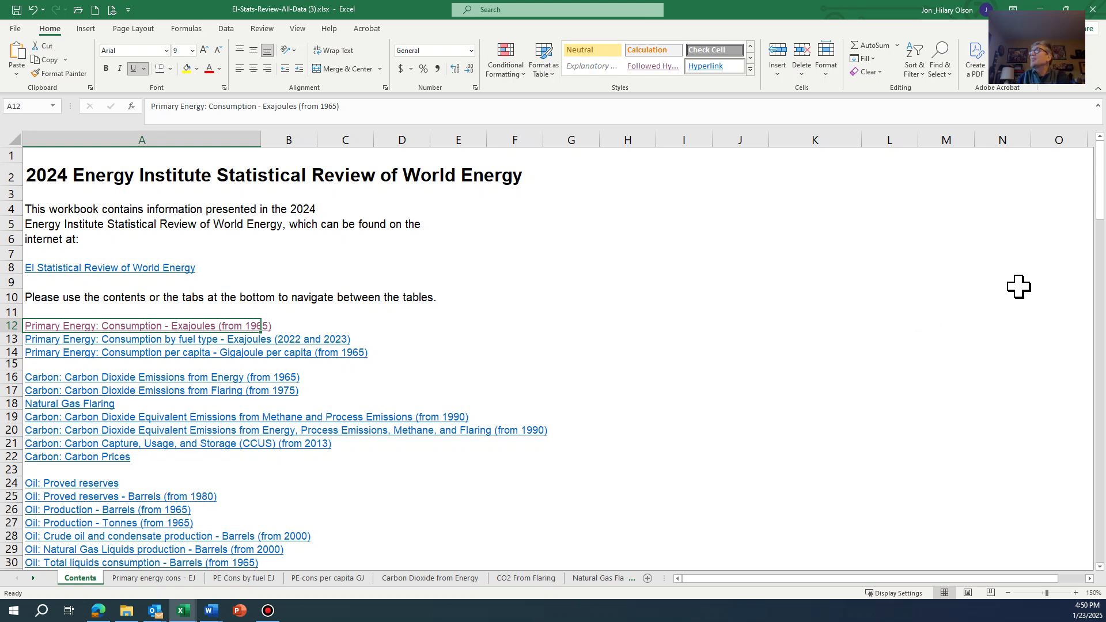
- Open the Gas: Production - Bcf (from 1970) table from the contents list
drag(1099, 210, 1097, 267)
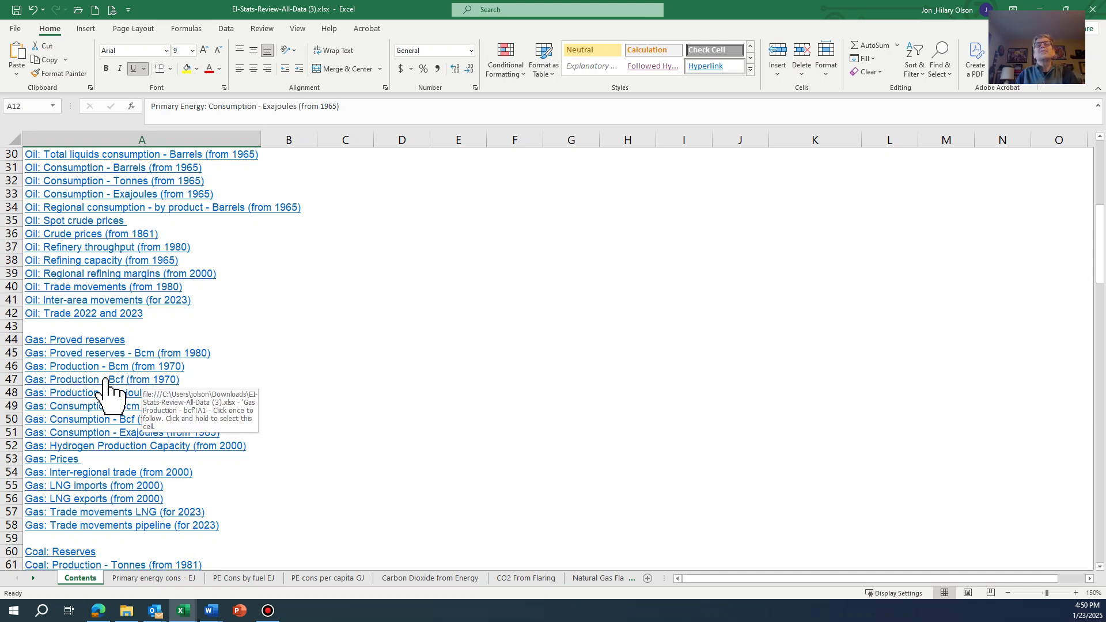
click(96, 379)
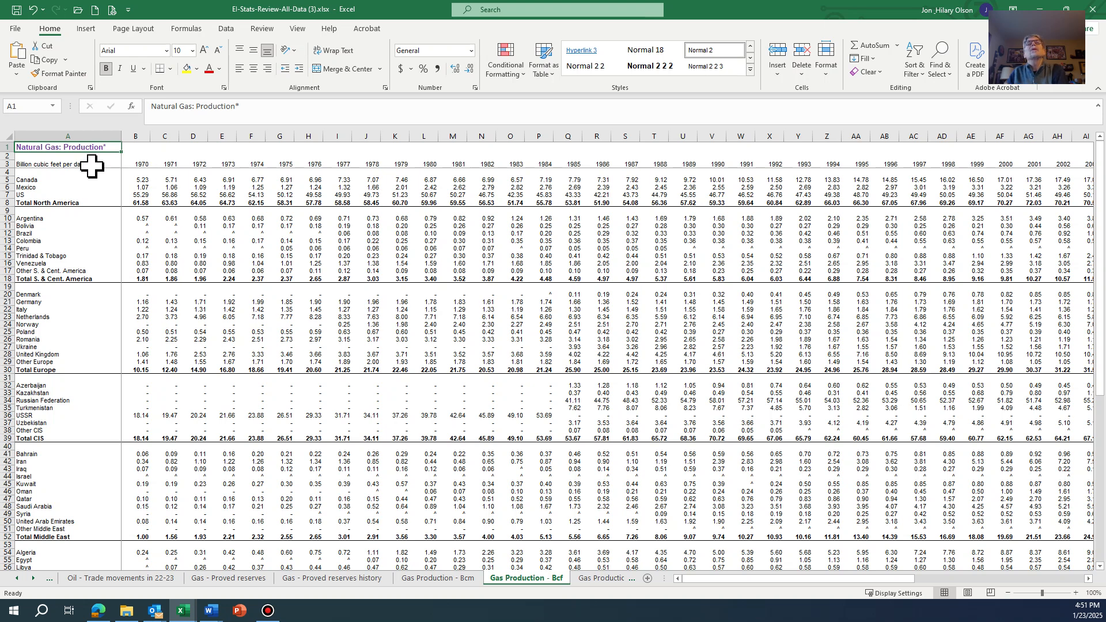
- Examine the countries and regional totals listed in column A of the natural gas production table, from Canada down through the regions
click(26, 181)
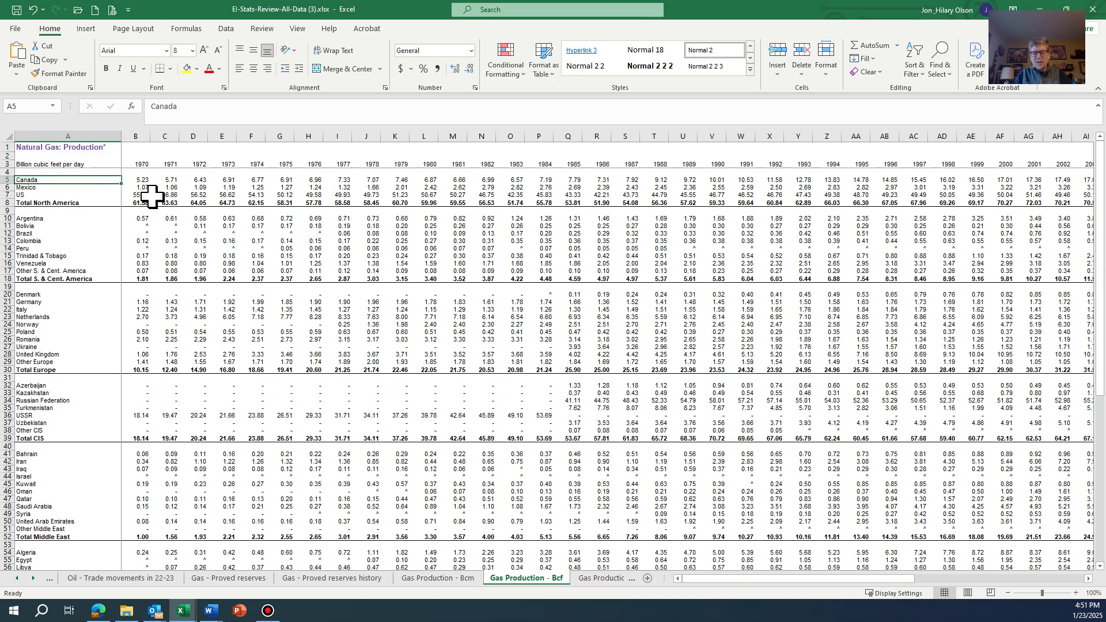
key(Up)
key(Down)
key(Down)
key(Down)
key(Down)
key(Up)
key(Up)
key(Up)
key(Down)
key(Down)
key(Down)
key(Down)
key(Down)
key(Down)
key(Down)
key(Down)
key(Down)
key(Down)
key(Down)
key(Down)
key(Down)
key(Down)
key(Down)
key(Down)
key(Down)
key(Down)
key(Down)
key(Down)
key(Down)
key(Down)
key(Down)
key(Down)
key(Down)
key(Down)
key(Down)
key(Down)
key(Down)
key(Down)
key(Down)
key(Down)
key(Down)
key(Down)
key(Down)
key(Down)
key(Down)
key(Down)
key(Down)
key(Down)
key(Down)
key(Down)
key(Down)
key(Up)
key(Up)
key(Up)
key(Up)
key(Up)
key(Up)
key(Up)
key(Up)
key(Up)
key(Up)
key(Up)
key(Up)
key(Up)
key(Up)
key(Up)
key(Up)
key(Up)
key(Up)
key(Up)
key(Up)
key(Up)
key(Up)
key(Up)
key(Up)
key(Up)
key(Up)
key(Up)
key(Up)
key(Up)
key(Up)
key(Up)
key(Up)
key(Up)
key(Up)
key(Up)
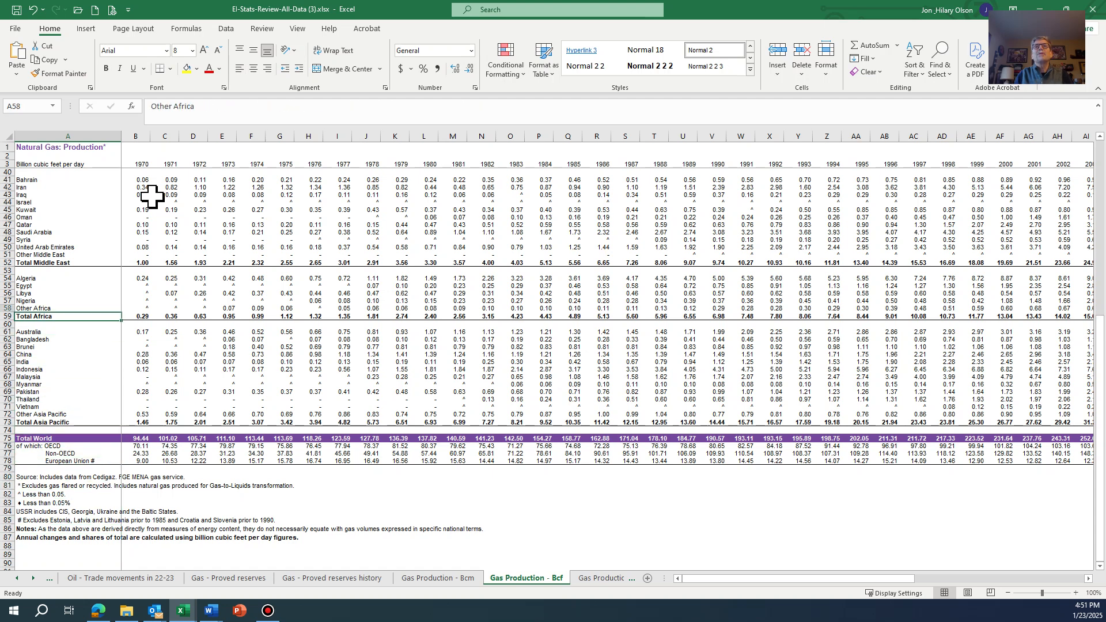
key(Up)
key(Up)
key(Up)
key(Up)
key(Up)
key(Up)
key(Up)
key(Up)
key(Up)
key(Up)
key(Up)
key(Up)
key(Up)
key(Up)
key(Up)
key(Up)
key(Up)
key(Up)
key(Up)
key(Up)
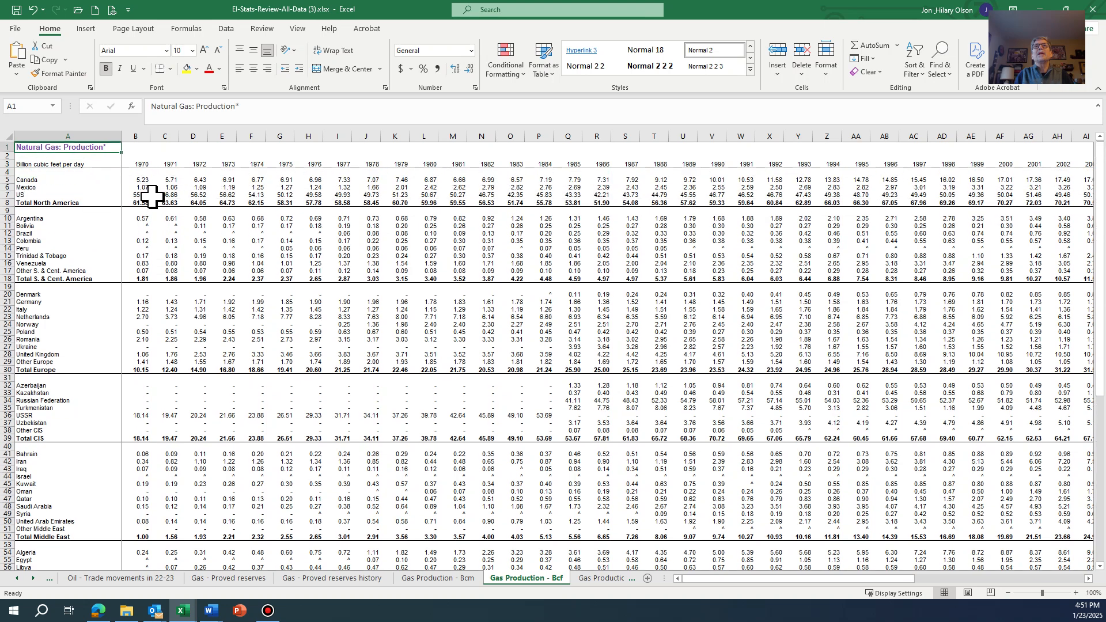
key(Down)
key(Down)
key(Down)
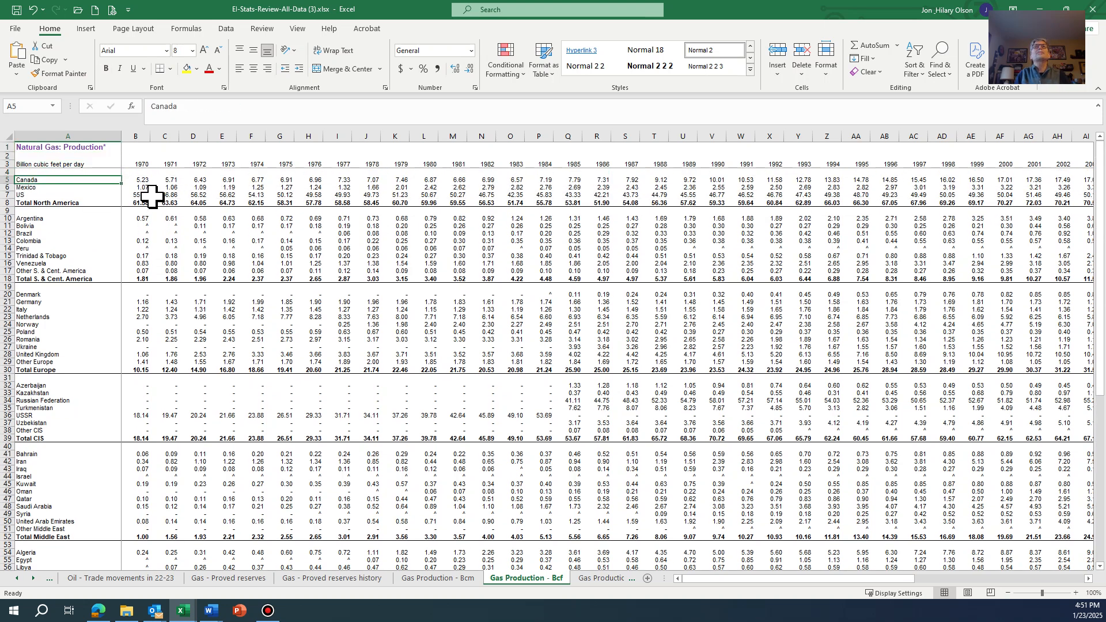
key(Up)
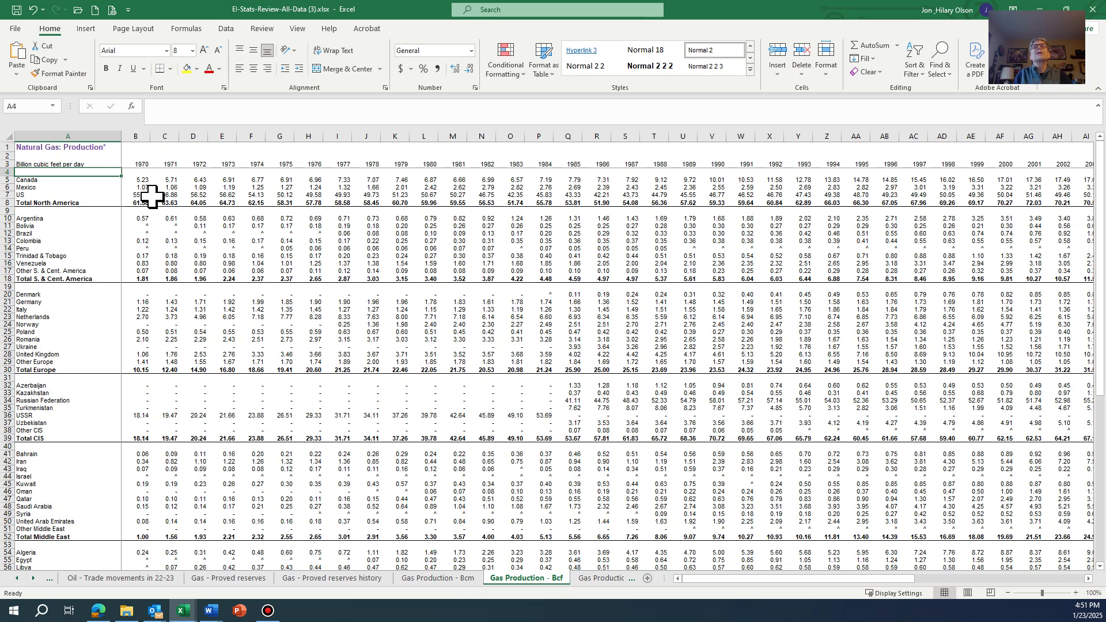
key(shift+Right)
key(shift+Right)
key(shift+Right)
key(shift+Right)
key(shift+Right)
key(shift+Right)
key(shift+Right)
key(shift+Right)
key(shift+Right)
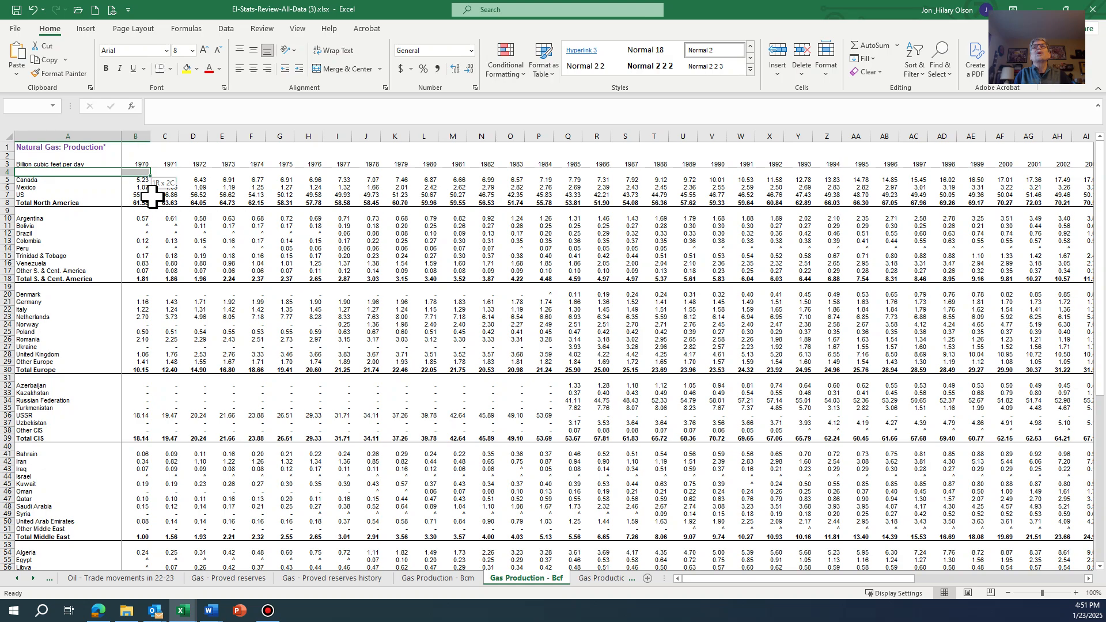
key(shift+Right)
key(shift+Right)
key(shift+Right)
key(shift+Right)
key(shift+Right)
key(shift+Right)
key(shift+Right)
key(shift+Right)
key(shift+Right)
key(shift+Right)
key(shift+Right)
key(shift+Right)
key(shift+Right)
key(shift+Right)
key(shift+Right)
key(shift+Right)
key(shift+Right)
key(shift+Right)
key(shift+Right)
key(shift+Right)
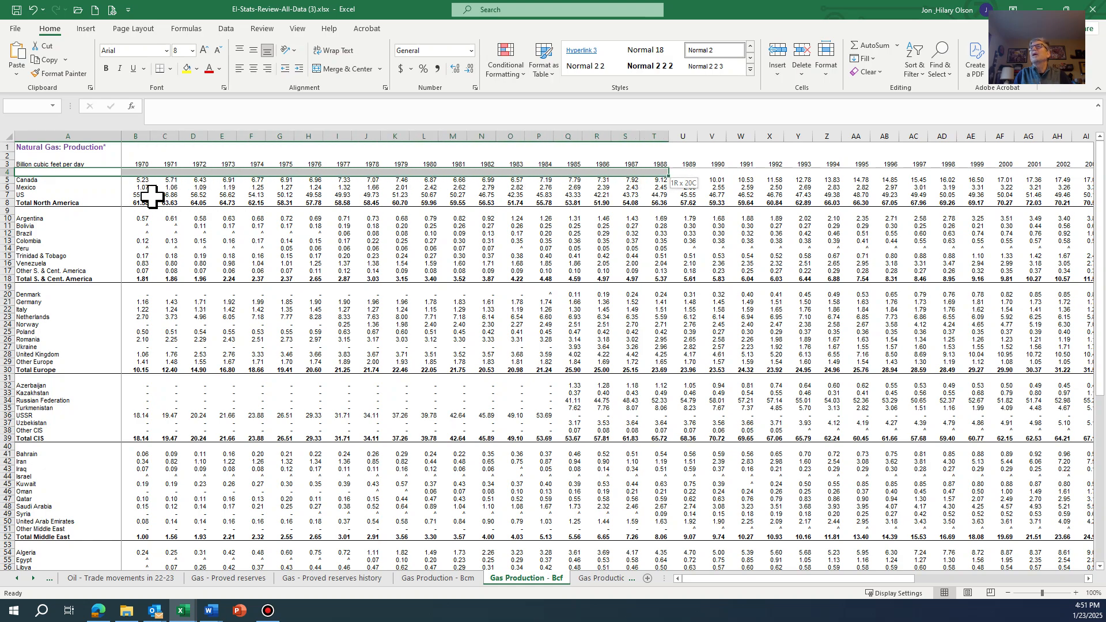
key(shift+Right)
key(shift+Right)
key(shift+Right)
key(shift+Right)
key(shift+Right)
key(shift+Right)
key(shift+Right)
key(shift+Right)
key(shift+Right)
key(shift+Right)
key(shift+Right)
key(shift+Right)
key(shift+Right)
key(shift+Right)
key(shift+Right)
key(shift+Right)
key(shift+Right)
key(shift+Right)
key(shift+Right)
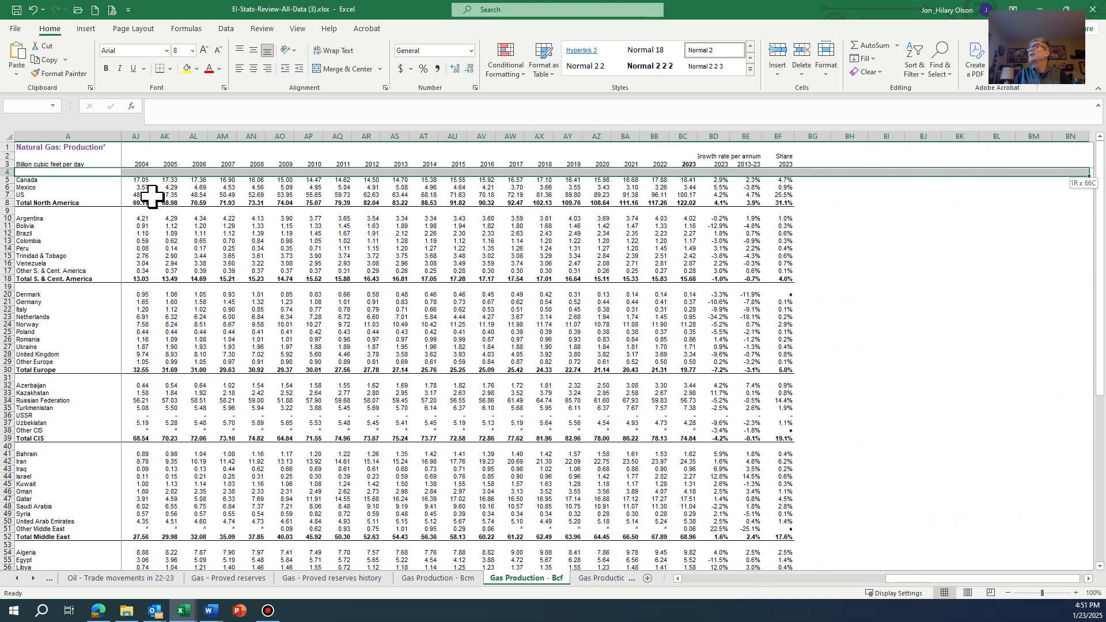
key(shift+Left)
key(shift+Left)
key(shift+Left)
key(shift+Left)
key(shift+Left)
key(shift+Left)
key(shift+Left)
key(shift+Left)
key(shift+Left)
key(shift+Left)
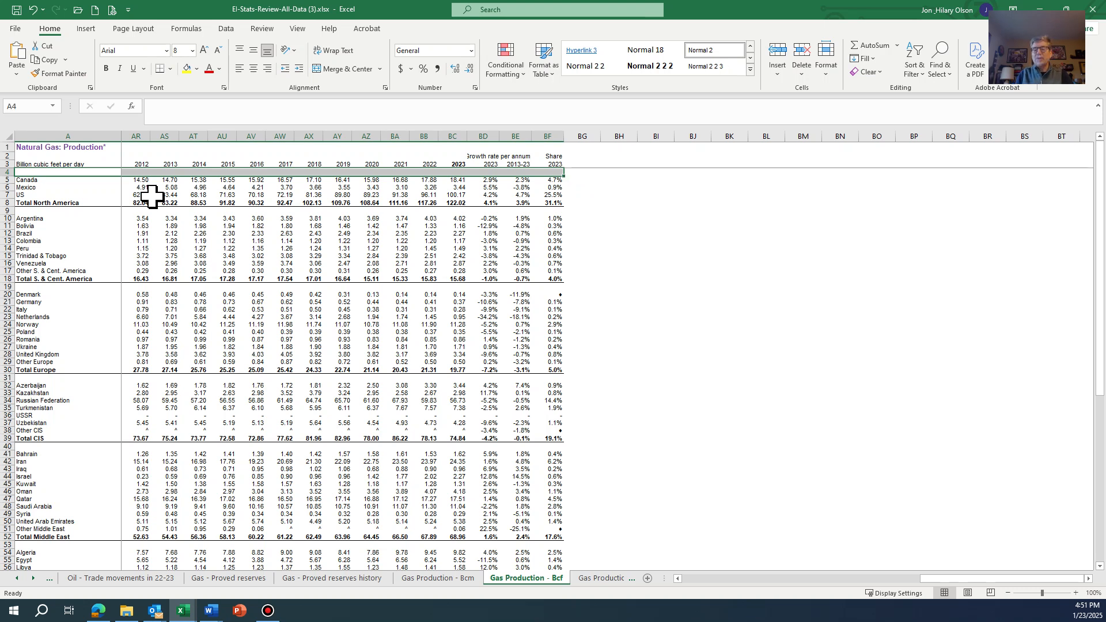
key(shift+Left)
key(shift+Left)
key(shift+Left)
key(shift+Left)
key(shift+Left)
key(shift+Left)
key(shift+Left)
key(shift+Left)
key(shift+Left)
key(shift+Left)
key(shift+Left)
key(shift+Left)
key(shift+Left)
key(shift+Left)
key(shift+Left)
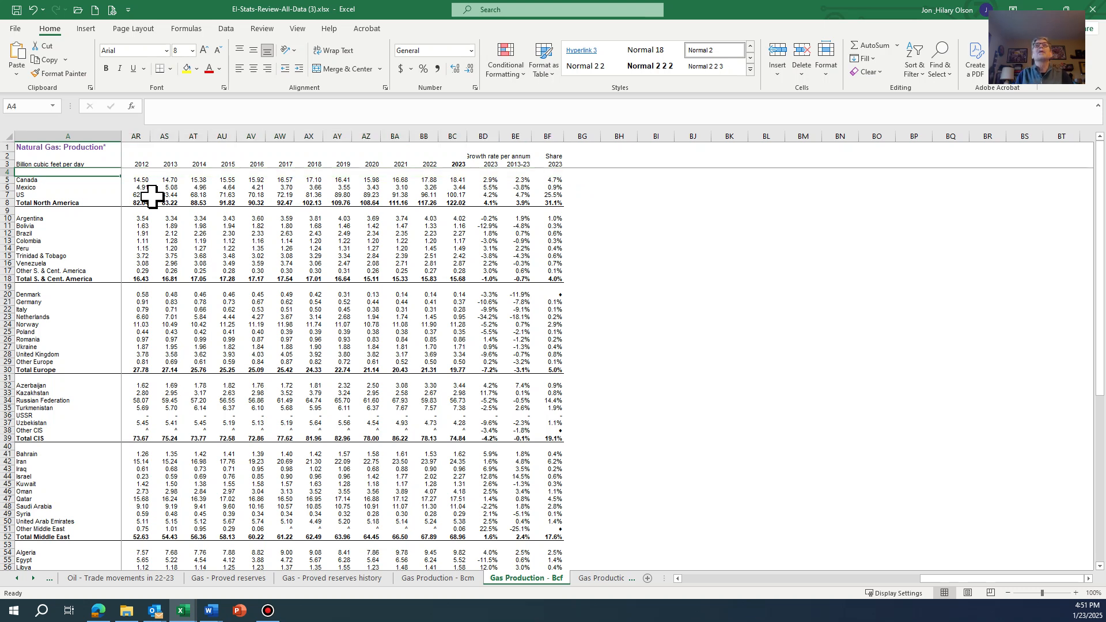
click(173, 249)
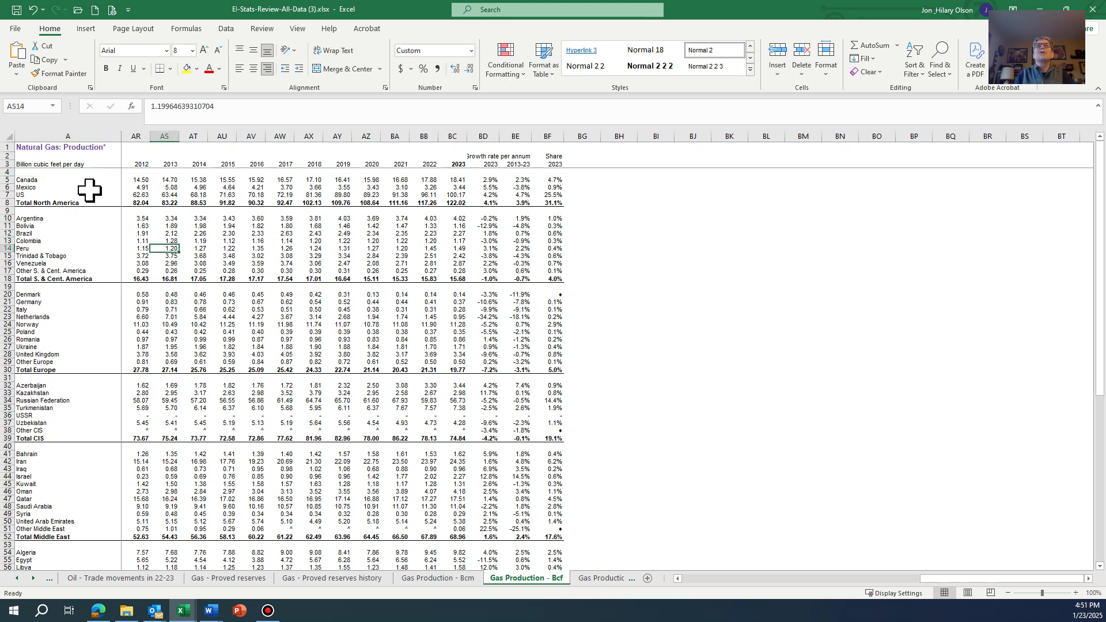
- Select the gas production data from cell A4 across to the Share column BF and down to the Total World row 75
click(60, 172)
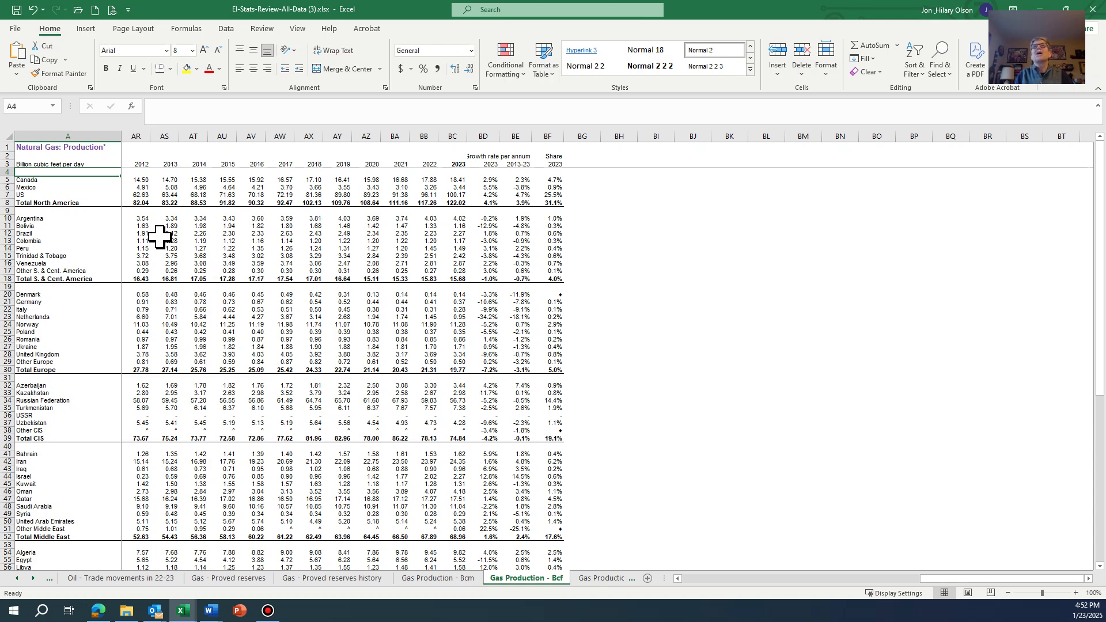
key(shift+Right)
key(shift+Right)
key(shift+Right)
key(shift+Right)
key(shift+Right)
key(shift+Right)
key(shift+Right)
key(shift+Right)
key(shift+Right)
key(shift+Right)
key(shift+Right)
key(shift+Right)
key(shift+Right)
key(shift+Right)
key(shift+Right)
key(shift+Right)
key(shift+Right)
key(shift+Right)
key(shift+Right)
key(shift+Right)
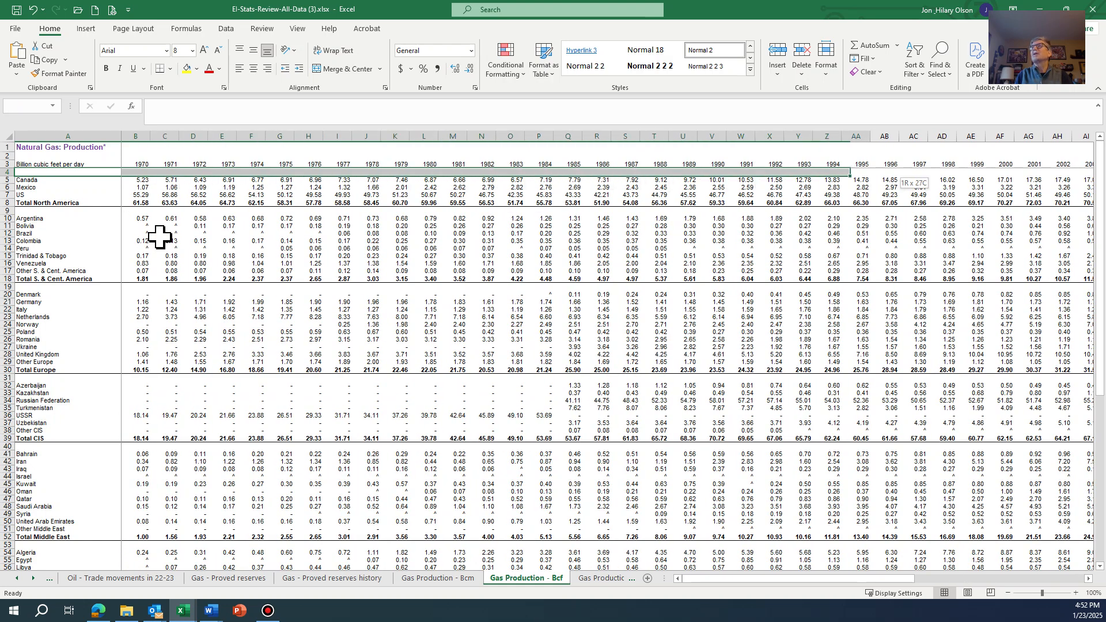
key(shift+Right)
key(shift+Right)
key(shift+Right)
key(shift+Right)
key(shift+Right)
key(shift+Right)
key(shift+Right)
key(shift+Right)
key(shift+Right)
key(shift+Right)
key(shift+Right)
key(shift+Right)
key(shift+Right)
key(shift+Right)
key(shift+Right)
key(shift+Right)
key(shift+Right)
key(shift+Right)
key(shift+Right)
key(shift+Right)
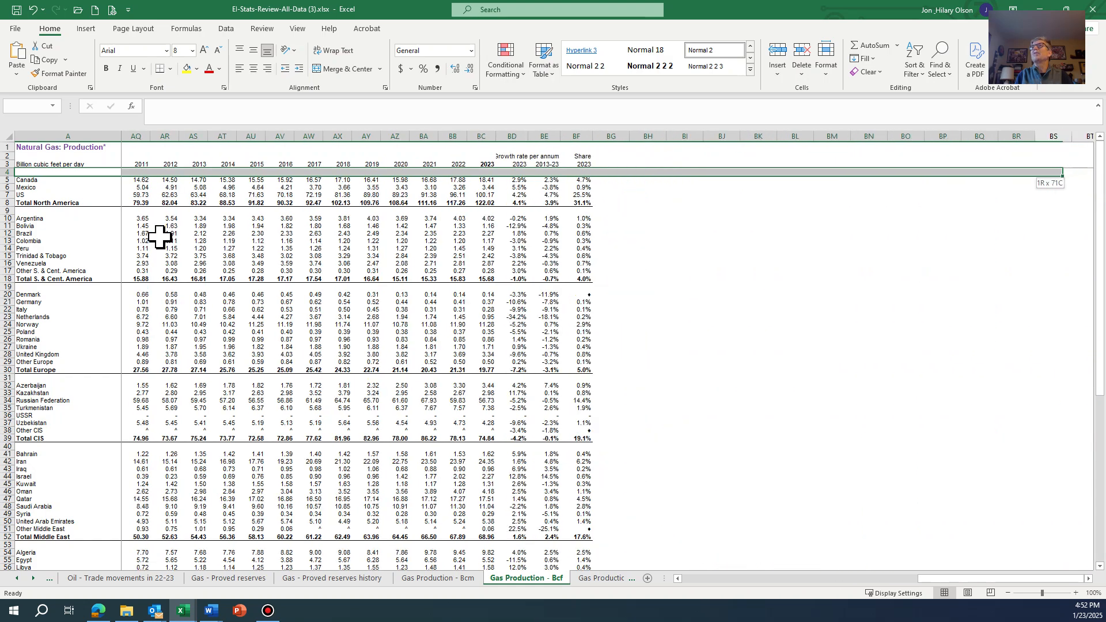
key(shift+Left)
key(shift+Left)
key(shift+Left)
key(shift+Left)
key(shift+Left)
key(shift+Left)
key(shift+Left)
key(shift+Left)
key(shift+Left)
key(shift+Left)
key(shift+Left)
key(shift+Left)
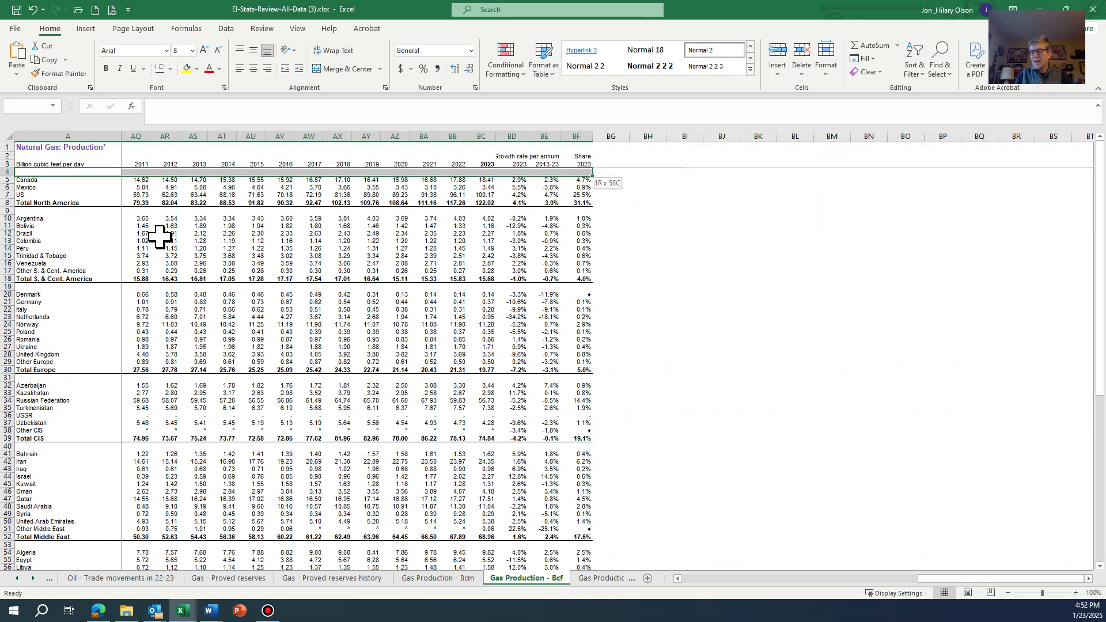
key(shift+Down)
key(shift+Down)
key(shift+Down)
key(shift+Down)
key(shift+Down)
key(shift+Down)
key(shift+Down)
key(shift+Down)
key(shift+Down)
key(shift+Down)
key(shift+Down)
key(shift+Down)
key(shift+Down)
key(shift+Down)
key(shift+Down)
key(shift+Down)
key(shift+Down)
key(shift+Down)
key(shift+Down)
key(shift+Down)
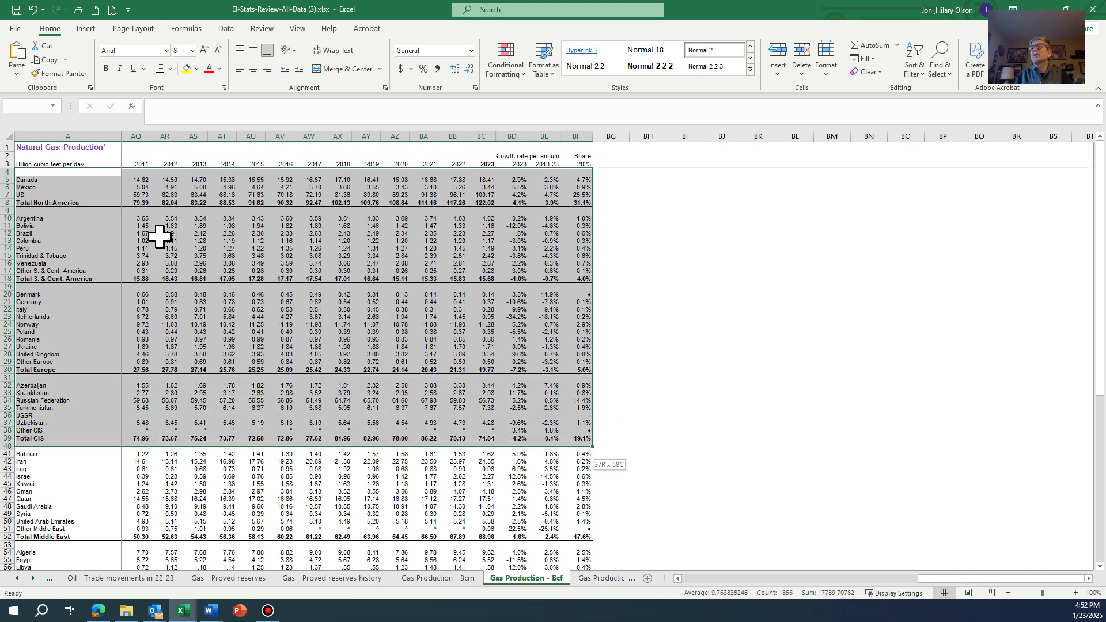
key(shift+Down)
key(shift+Down)
key(shift+Down)
key(shift+Down)
key(shift+Down)
key(shift+Down)
key(shift+Down)
key(shift+Down)
key(shift+Down)
key(shift+Down)
key(shift+Down)
key(shift+Down)
key(shift+Down)
key(shift+Down)
key(shift+Down)
key(shift+Down)
key(shift+Down)
key(shift+Down)
key(shift+Down)
key(shift+Down)
key(shift+Up)
key(shift+Up)
key(shift+Up)
key(shift+Up)
key(shift+Up)
key(shift+Up)
key(shift+Up)
key(shift+Up)
key(shift+Up)
key(shift+Up)
key(shift+Up)
key(shift+Up)
key(shift+Up)
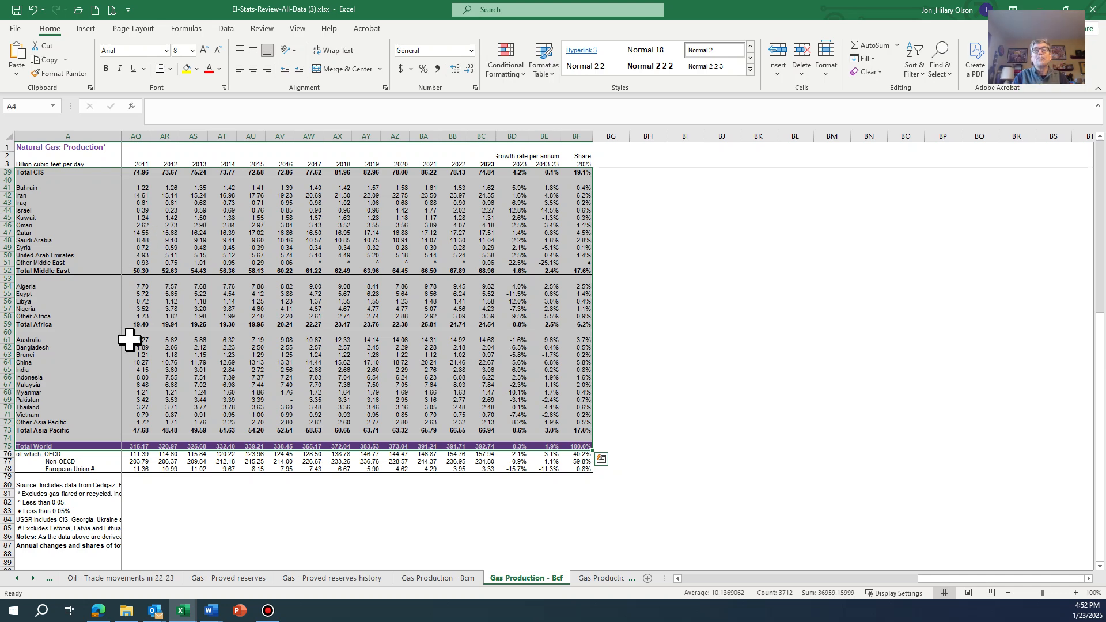
click(267, 610)
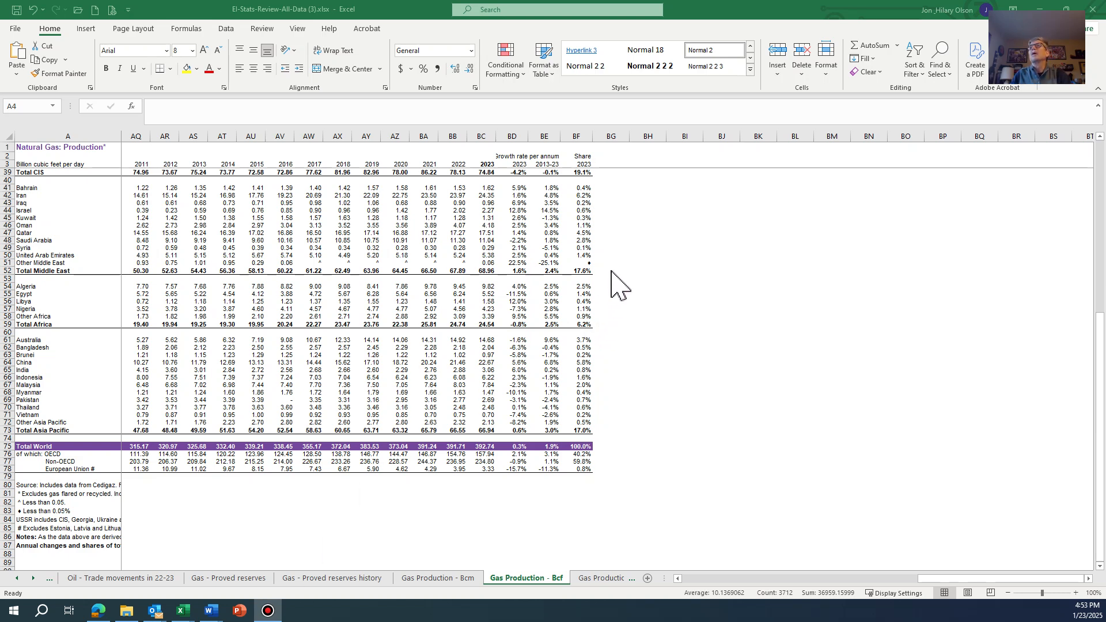
click(573, 251)
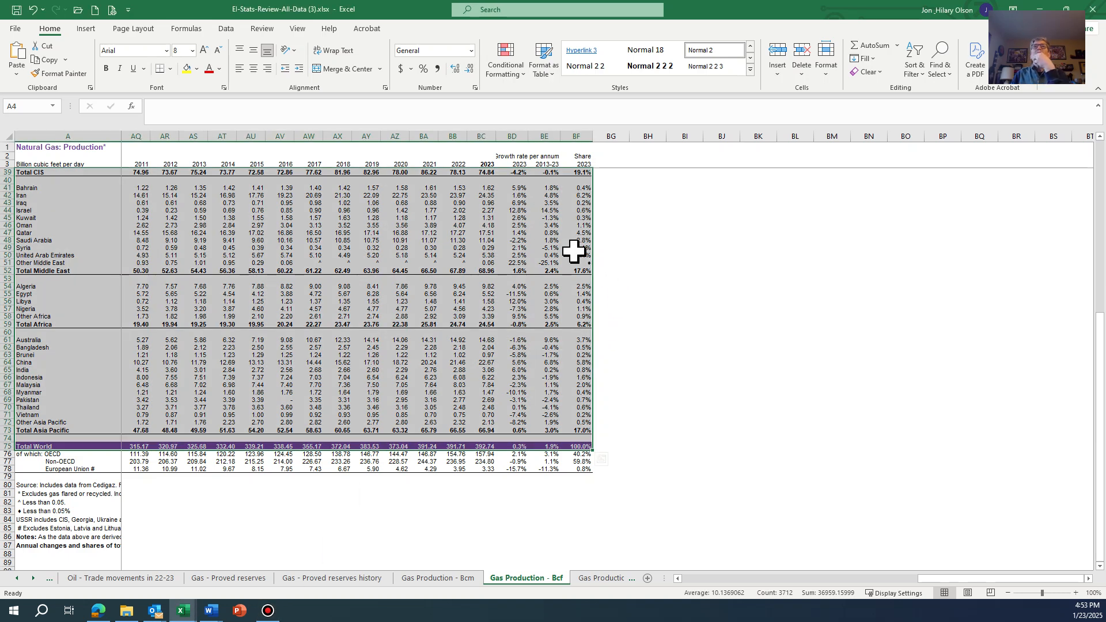
- Sort the selected gas production data by the 2023 values in Column BC, ordered Largest to Smallest, without headers
drag(1093, 365, 1096, 193)
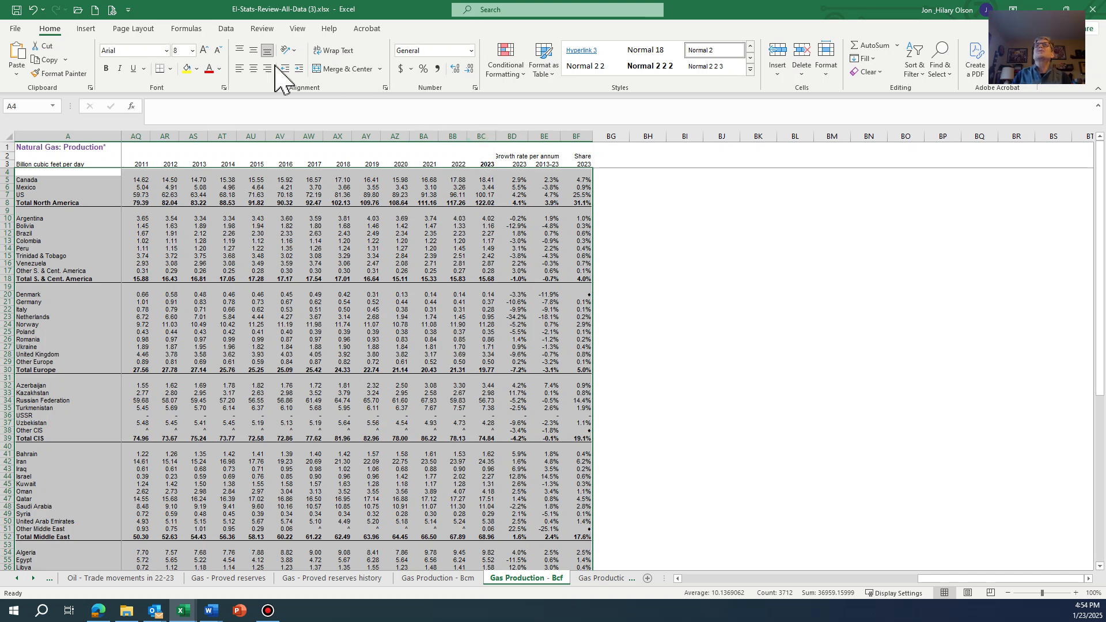
click(227, 29)
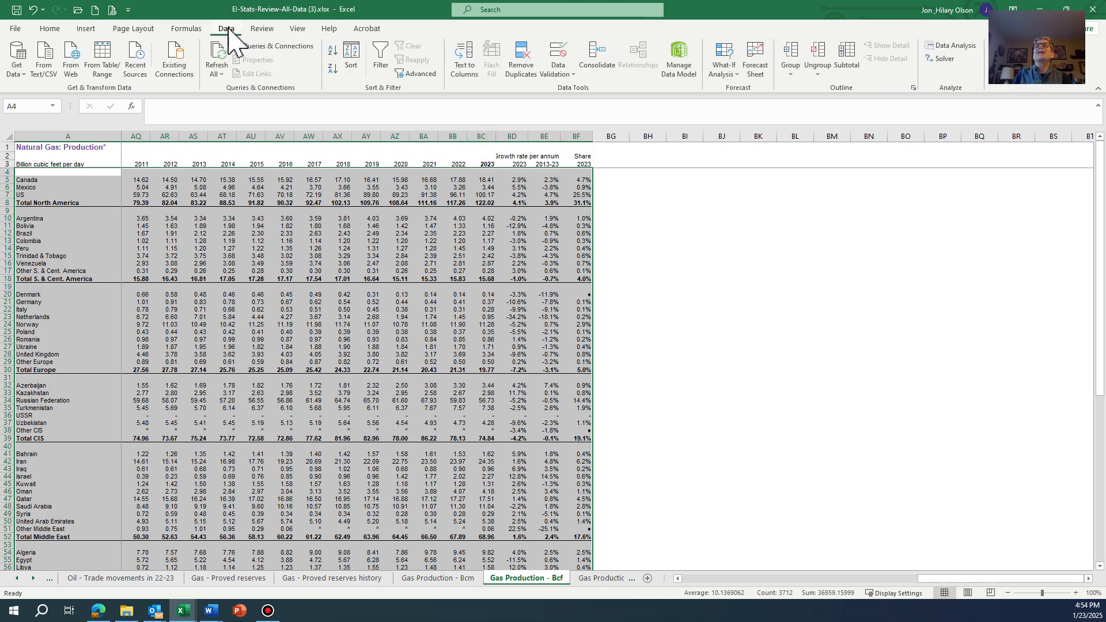
click(352, 59)
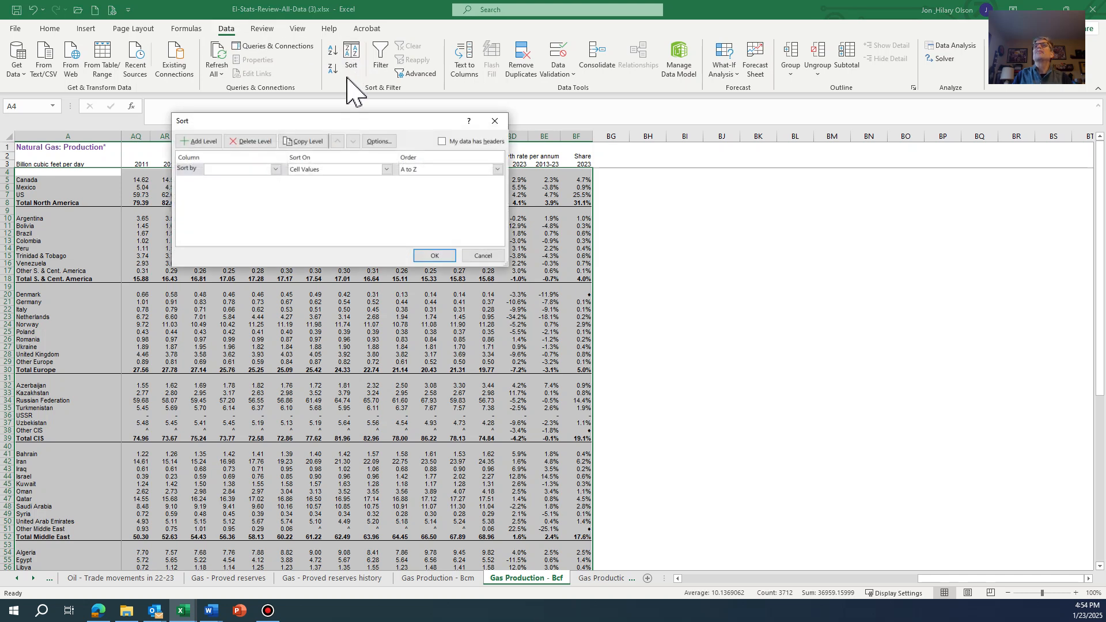
drag(336, 121, 377, 269)
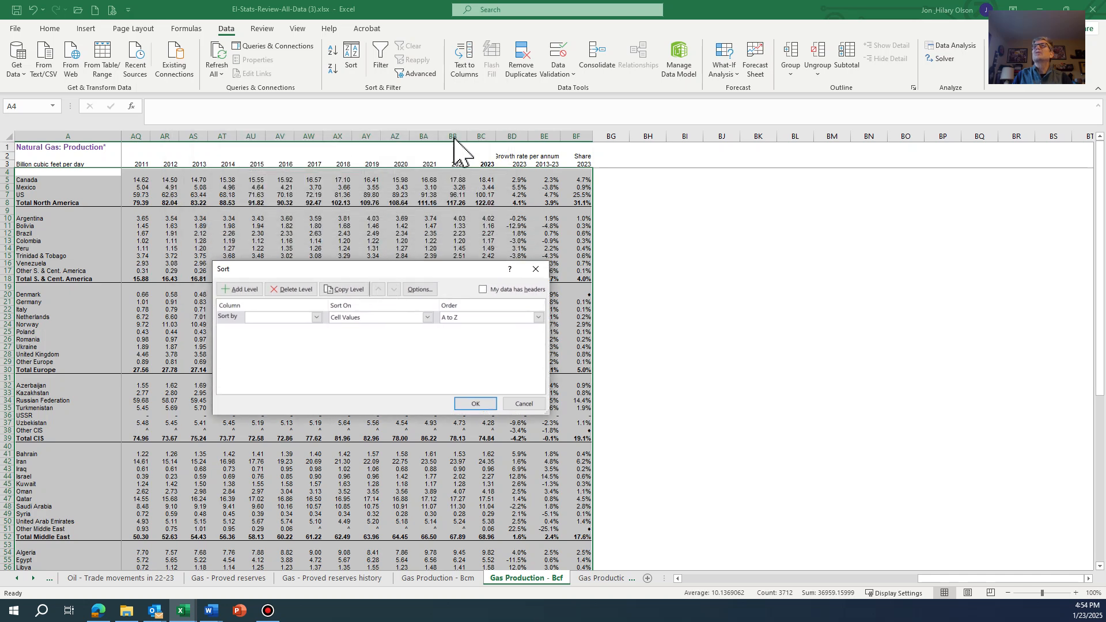
click(316, 317)
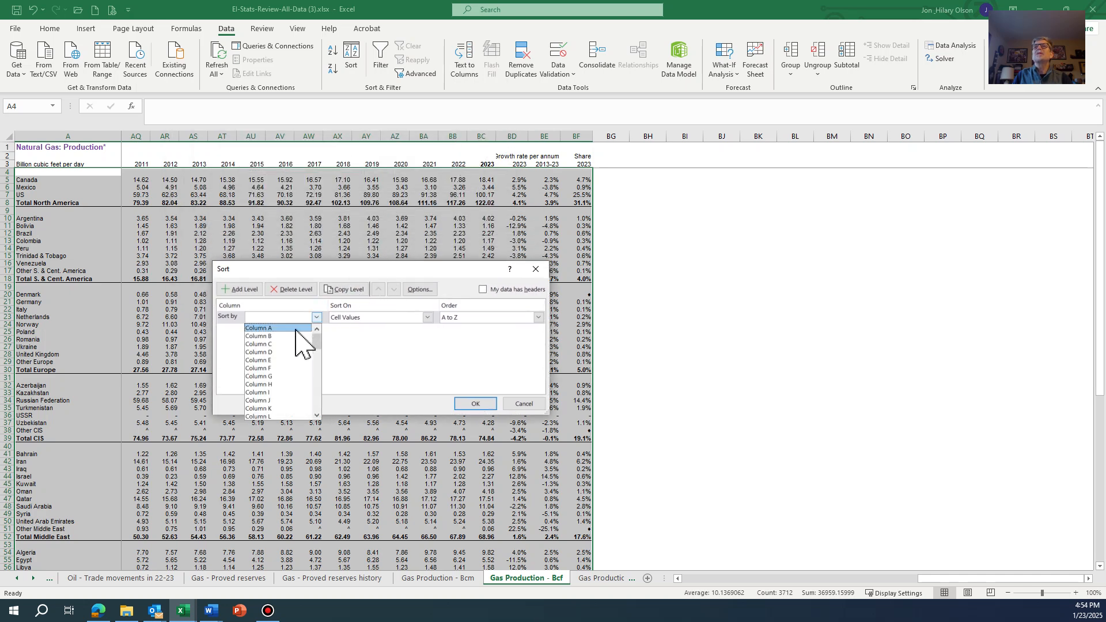
scroll(321, 412, down, 5)
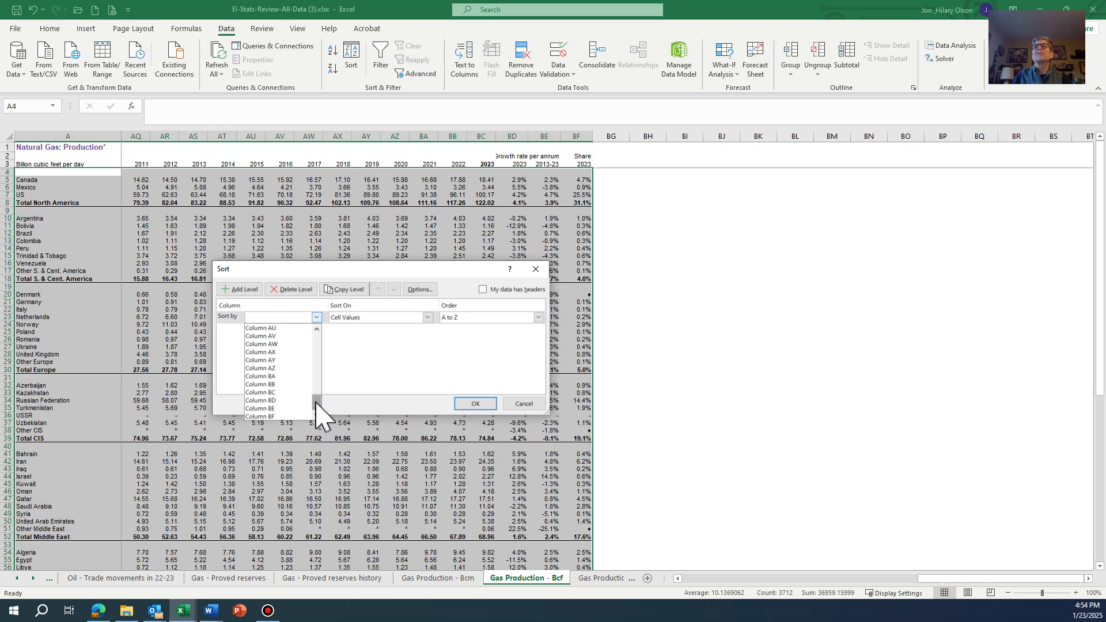
click(292, 394)
click(455, 320)
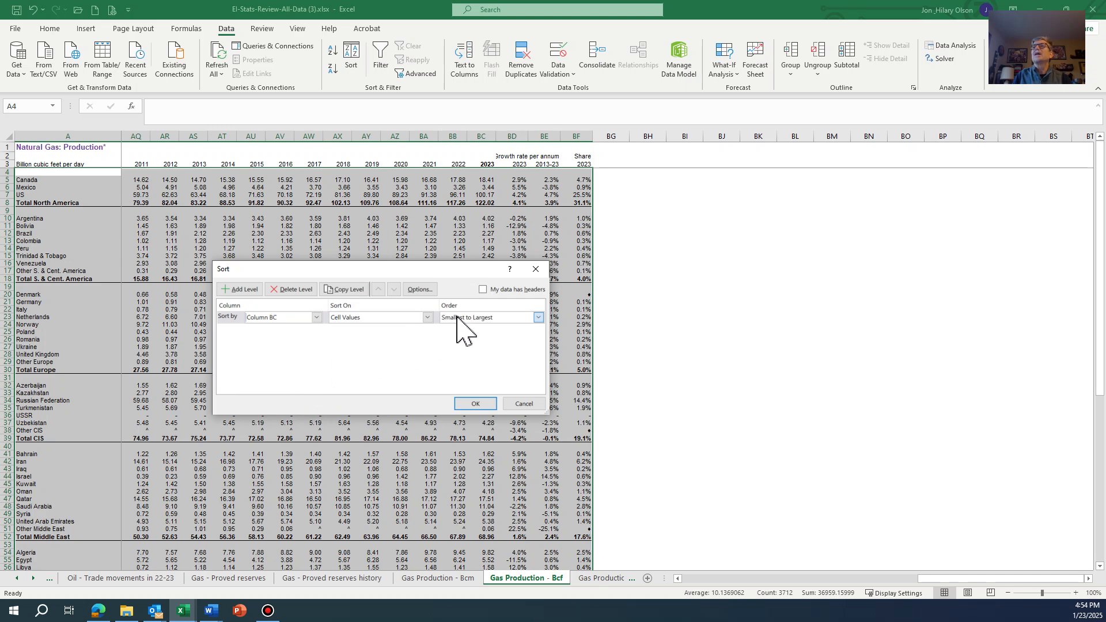
click(461, 336)
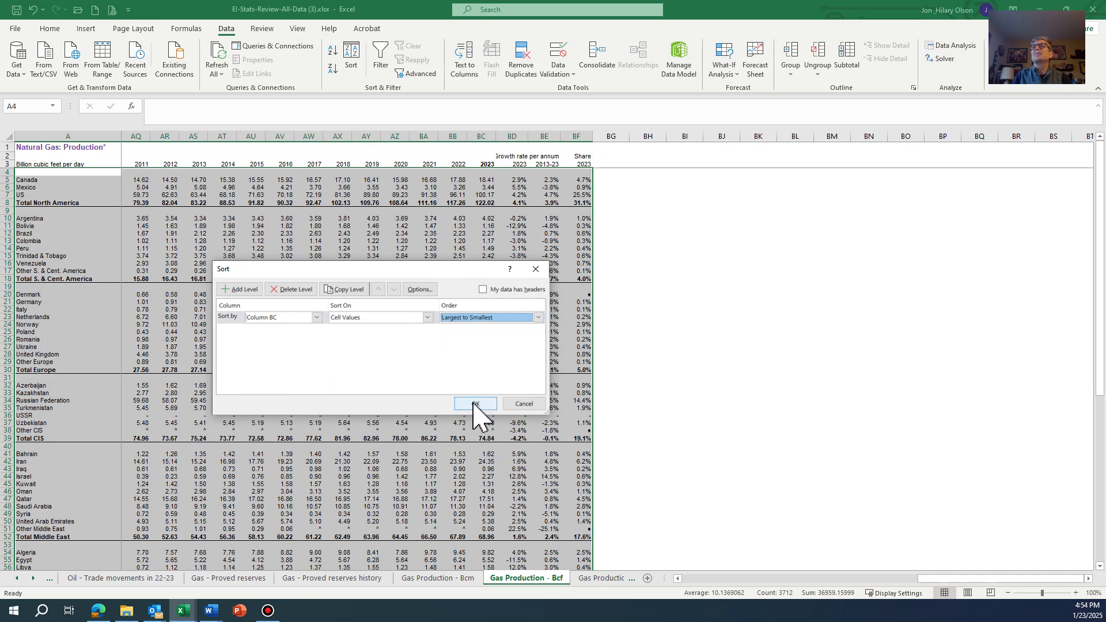
click(473, 403)
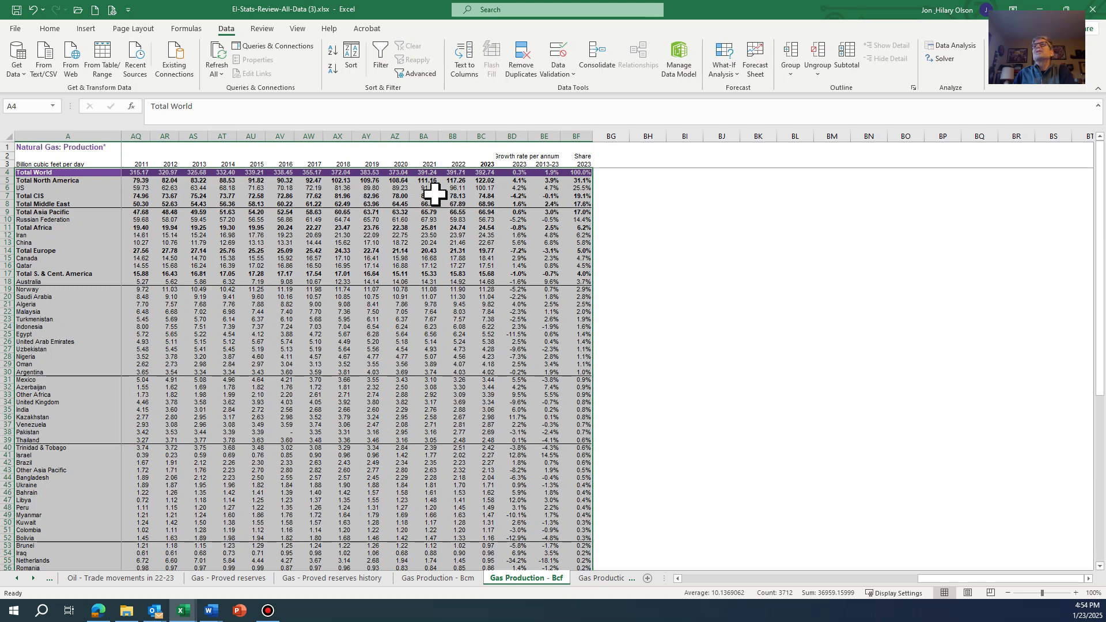
- Examine the 2023 gas production values of the US and the Russian Federation in the sorted table
click(486, 188)
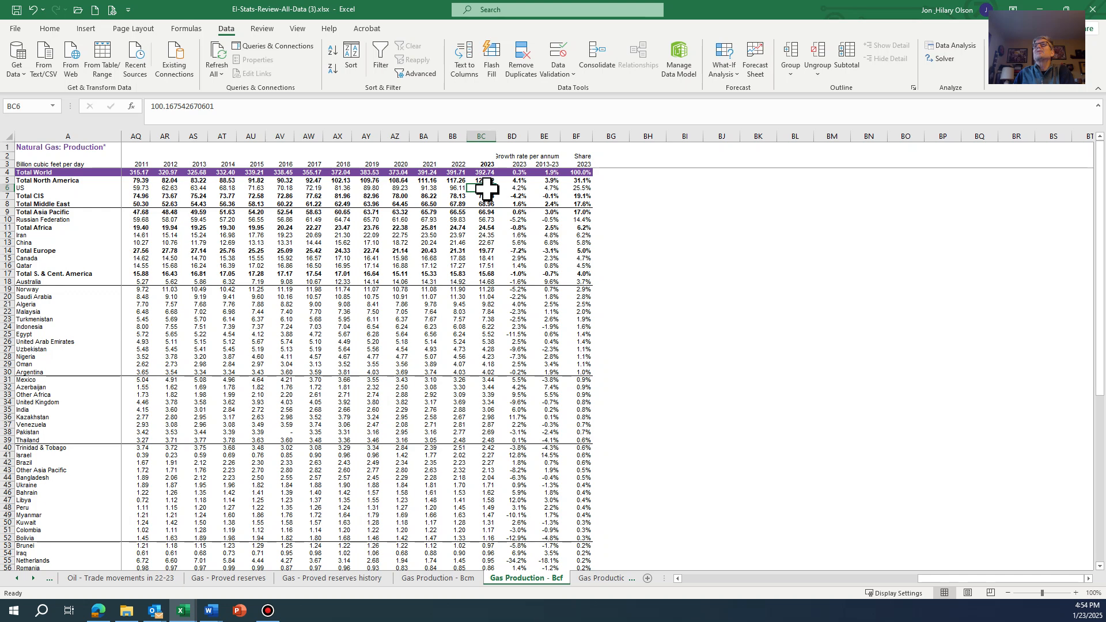
click(484, 220)
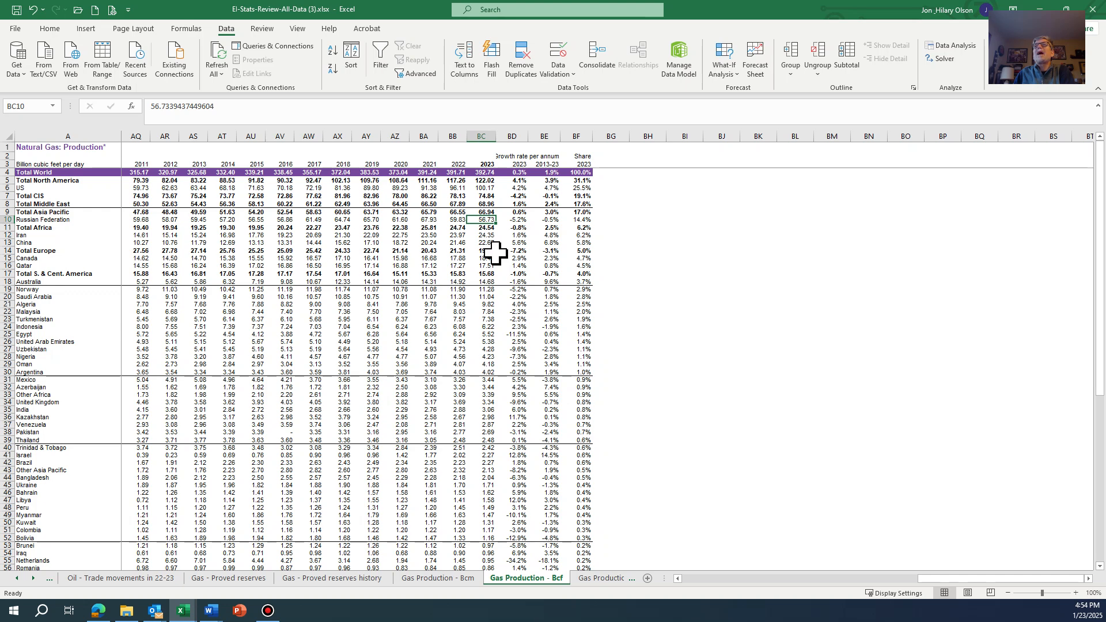
- Select the header row 3 from the 2023 cell BC3 back to the Billion cubic feet per day label in column A
click(487, 235)
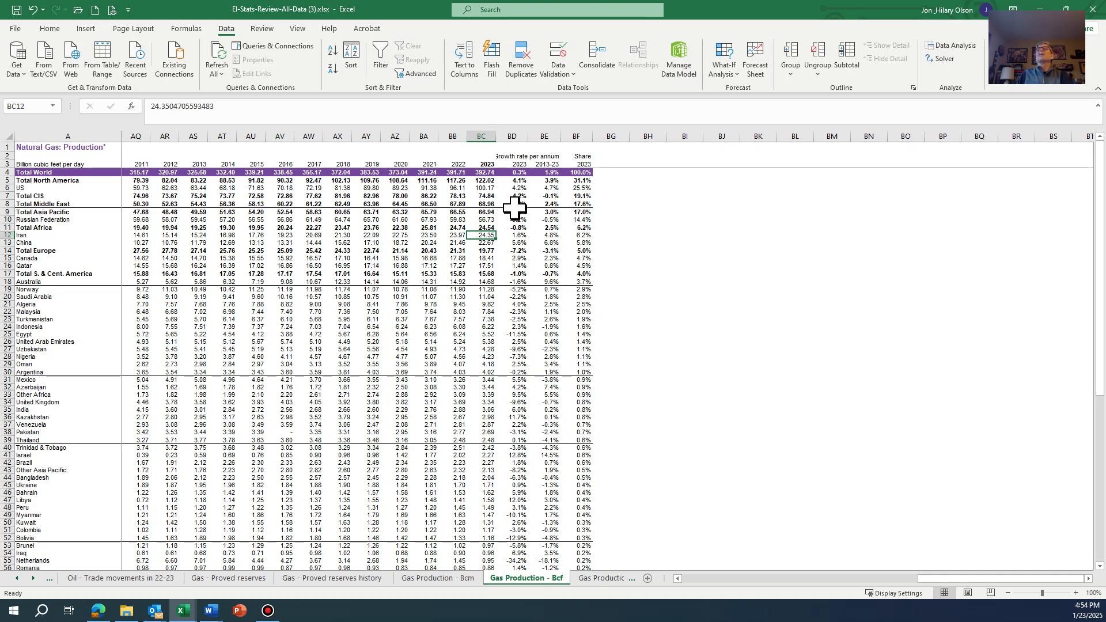
click(486, 164)
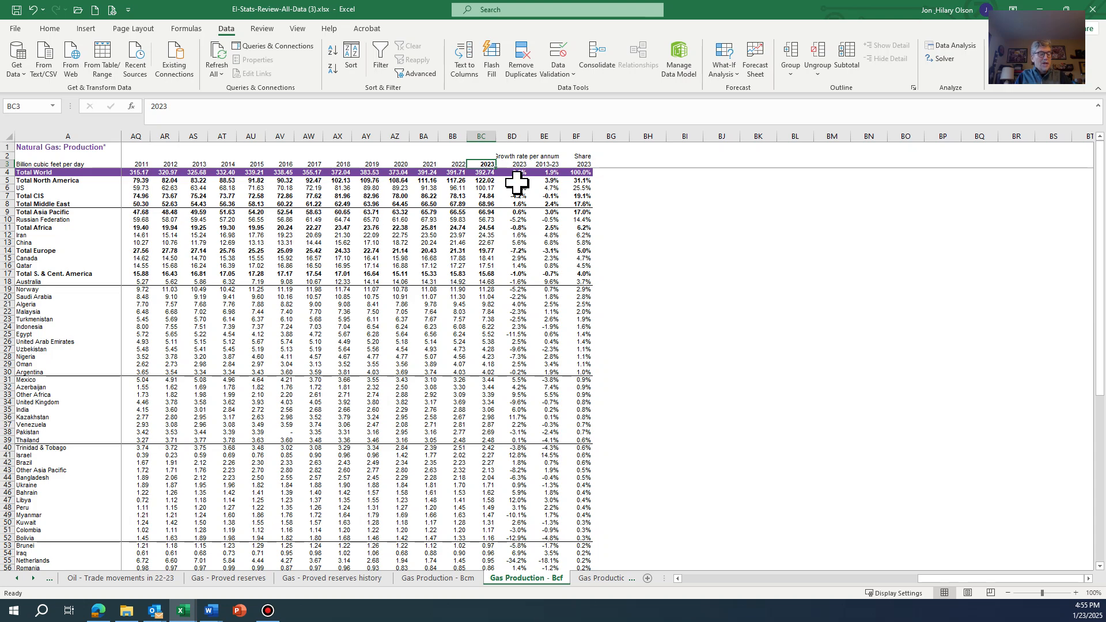
key(shift+Left)
key(shift+Left)
key(shift+Left)
key(shift+Left)
key(shift+Left)
key(shift+Left)
key(shift+Left)
key(shift+Left)
key(shift+Left)
key(shift+Left)
key(shift+Left)
key(shift+Left)
key(shift+Left)
key(shift+Left)
key(shift+Left)
key(shift+Left)
key(shift+Left)
key(shift+Left)
key(shift+Left)
key(shift+Left)
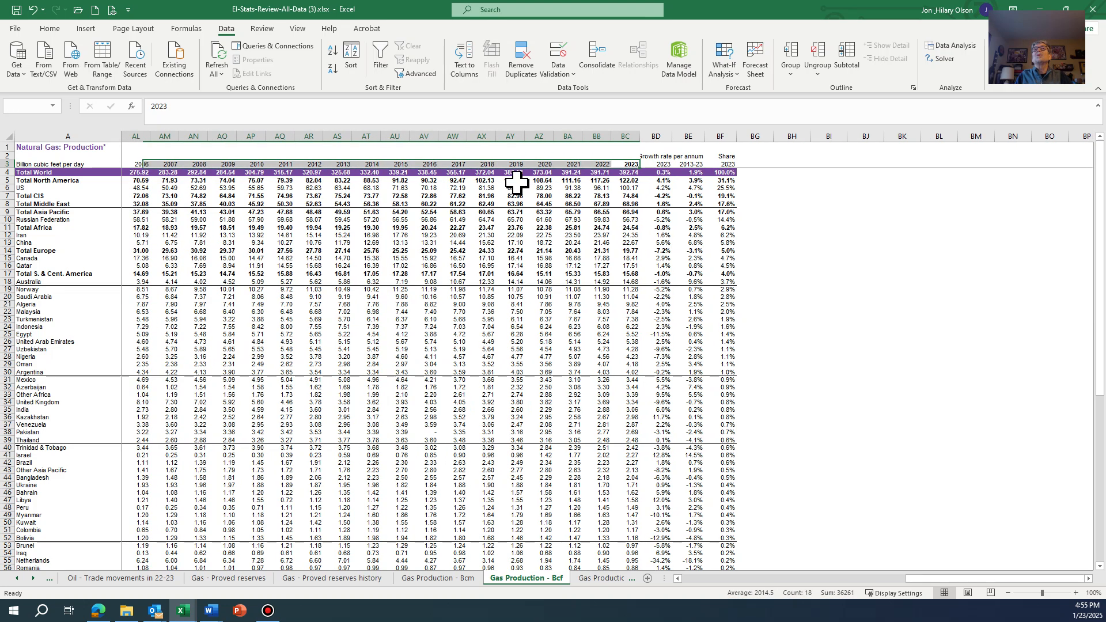
key(shift+Left)
key(shift+Left)
key(shift+Left)
key(shift+Left)
key(shift+Left)
key(shift+Left)
key(shift+Left)
key(shift+Left)
key(shift+Left)
key(shift+Left)
key(shift+Left)
key(shift+Left)
key(shift+Left)
key(shift+Left)
key(shift+Left)
key(shift+Left)
key(shift+Left)
key(shift+Left)
key(shift+Left)
key(shift+Left)
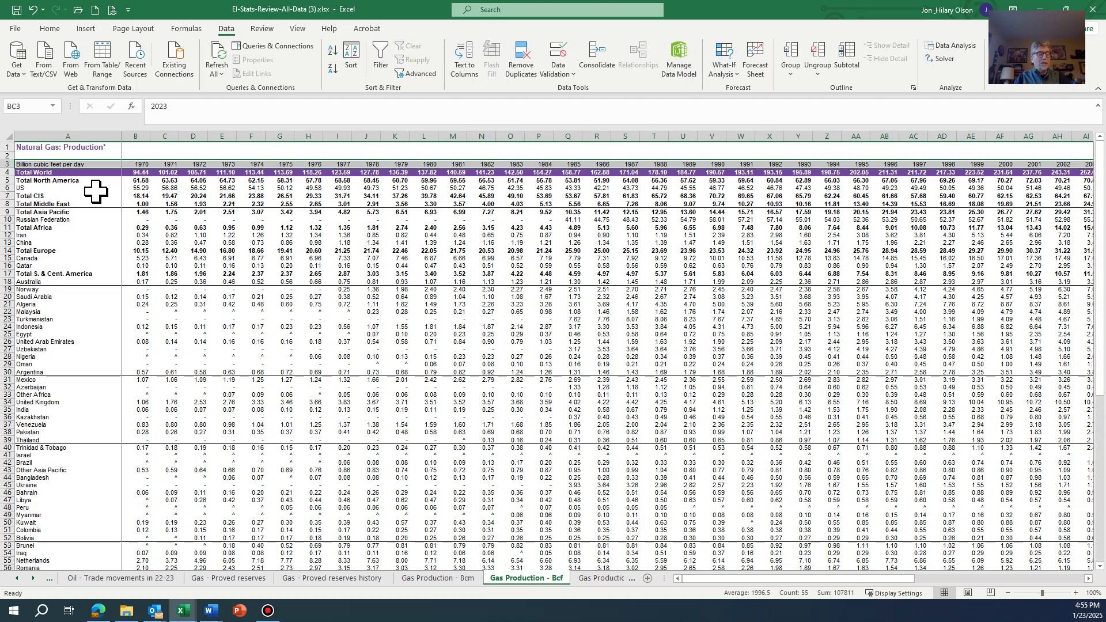
- Add the US row from A6 through the 2023 value in BC6 to the selection, excluding the growth rate and share columns
ctrl+click(75, 188)
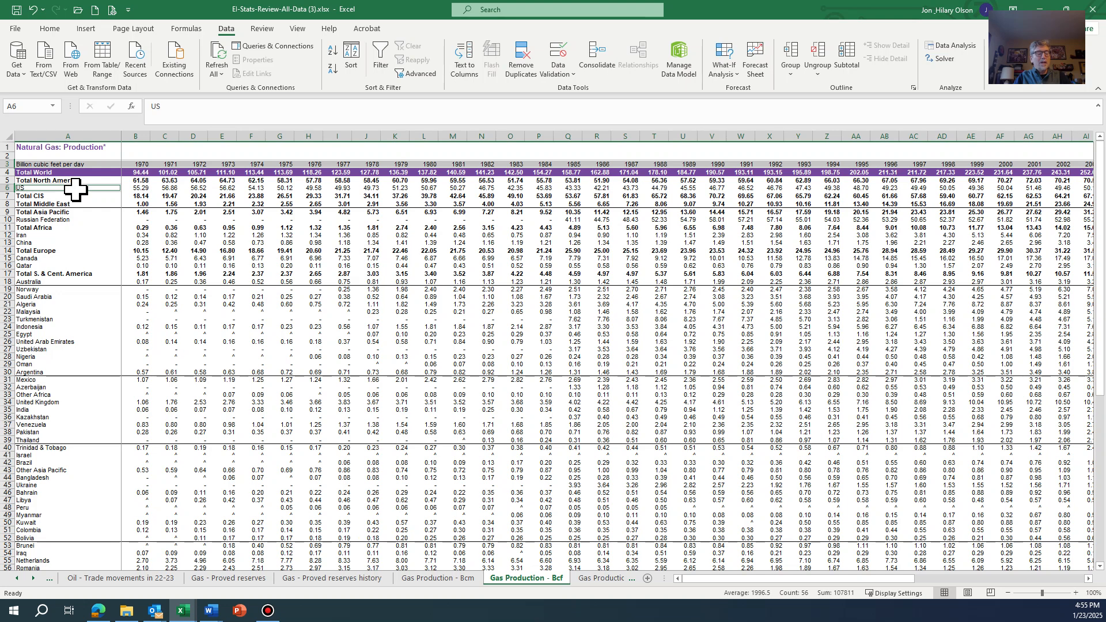
key(ctrl+shift+Right)
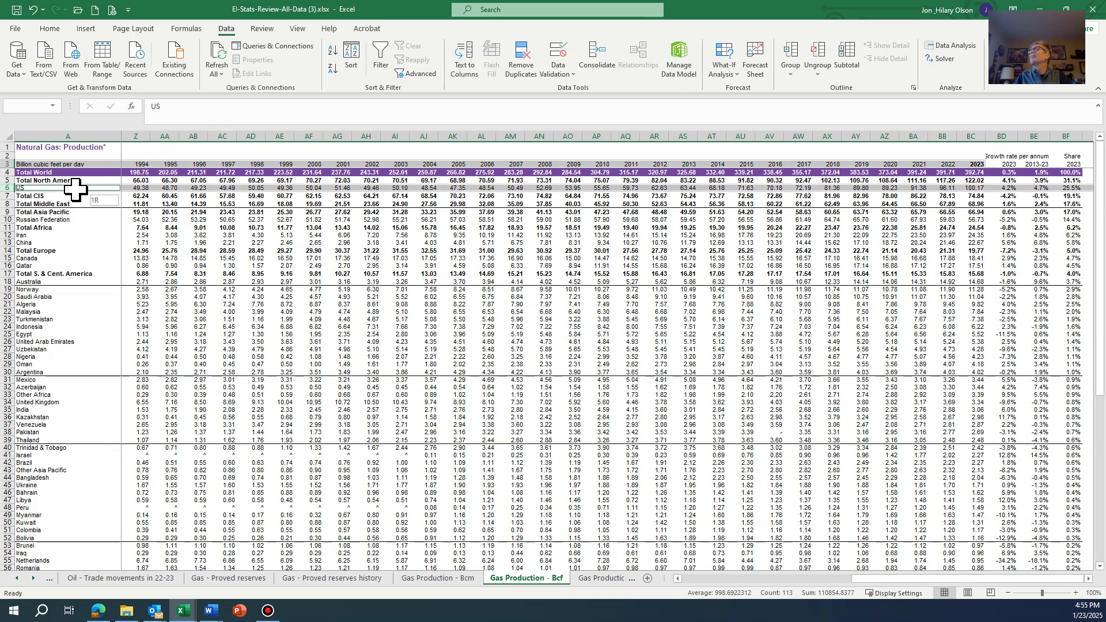
key(ctrl+shift+Right)
key(ctrl+shift+Left)
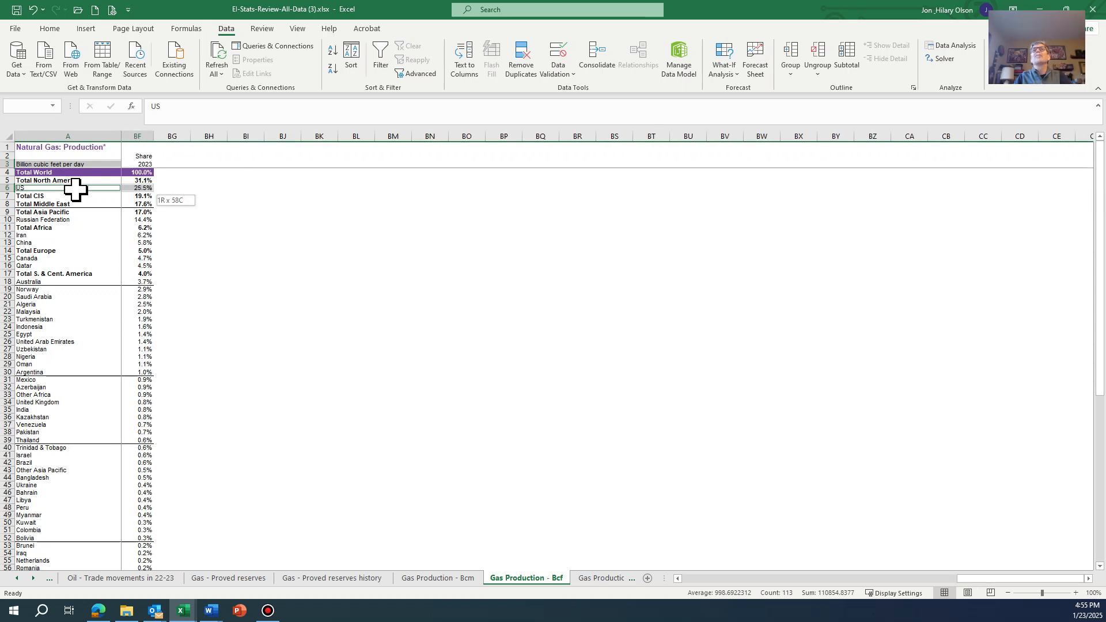
key(shift+Left)
key(shift+Left)
key(shift+Left)
key(shift+Left)
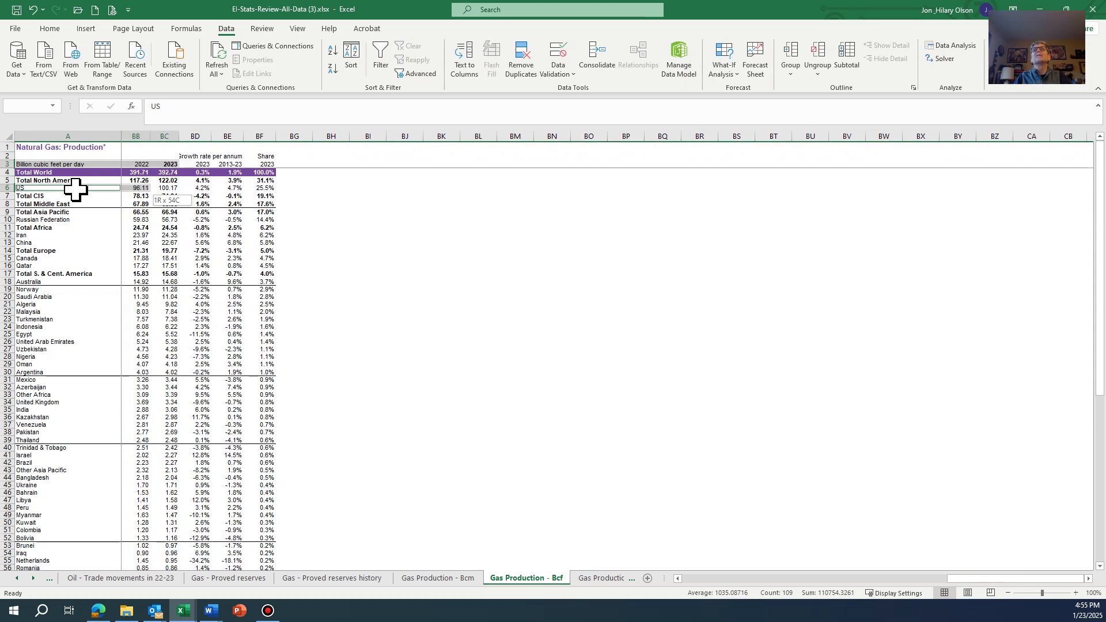
key(shift+Right)
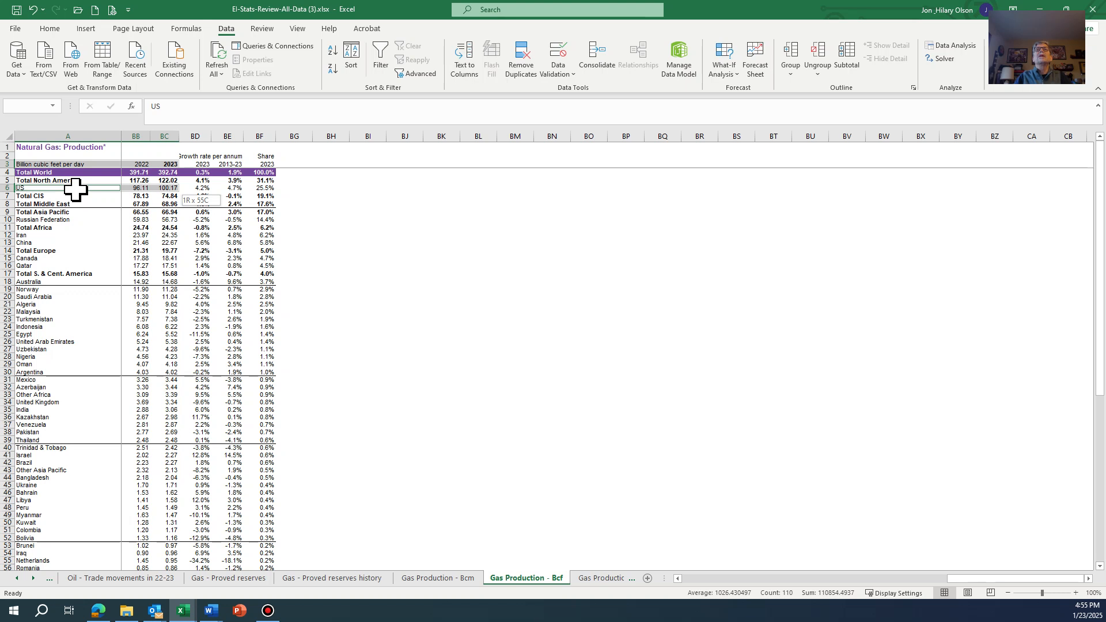
- Add the Russian Federation, Iran, China and Total Europe rows, from column A through 2023, to the multi-row selection
ctrl+click(169, 221)
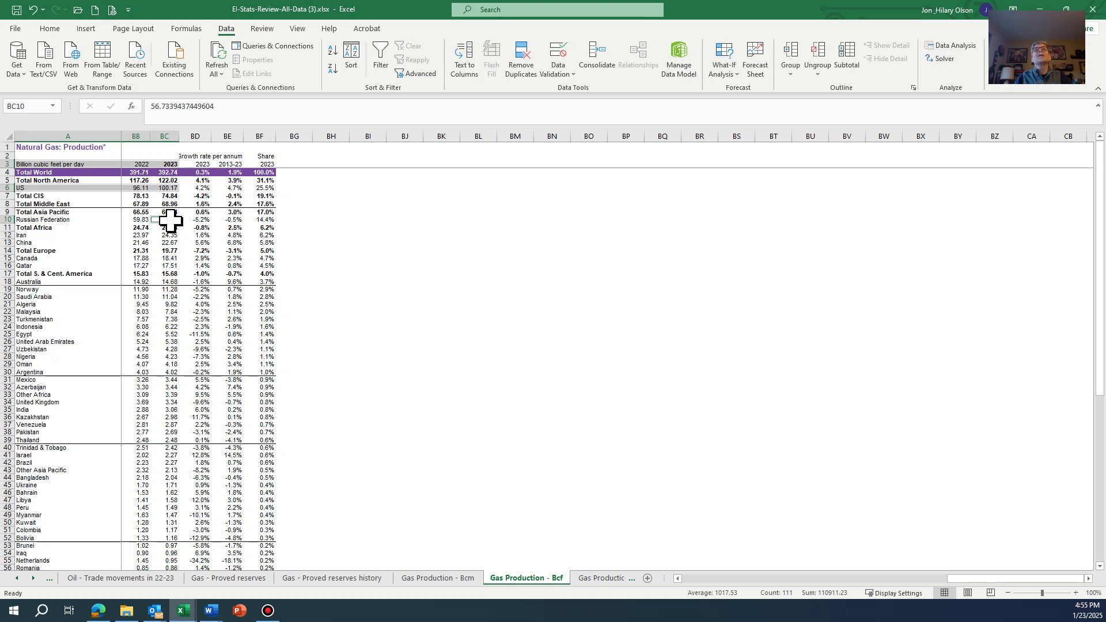
drag(171, 221, 83, 220)
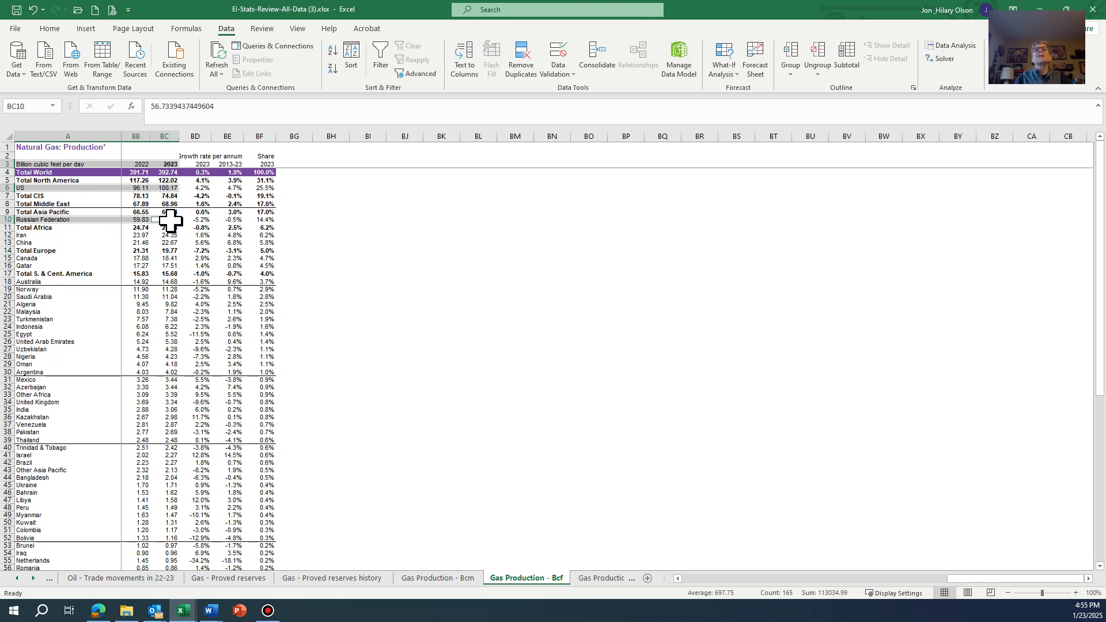
ctrl+click(171, 236)
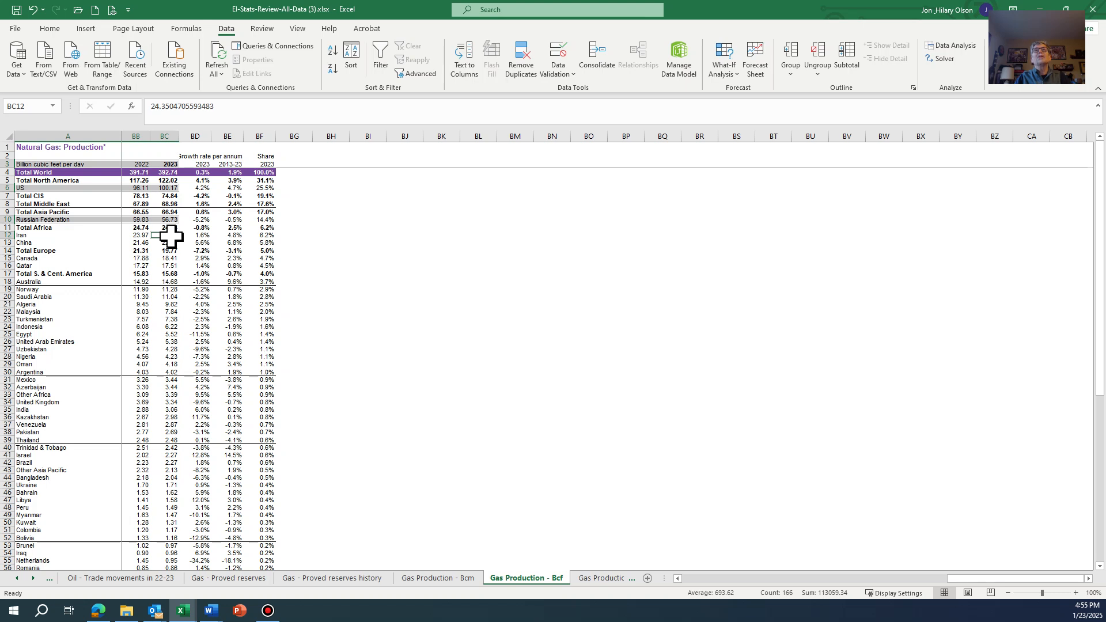
key(ctrl+shift+Left)
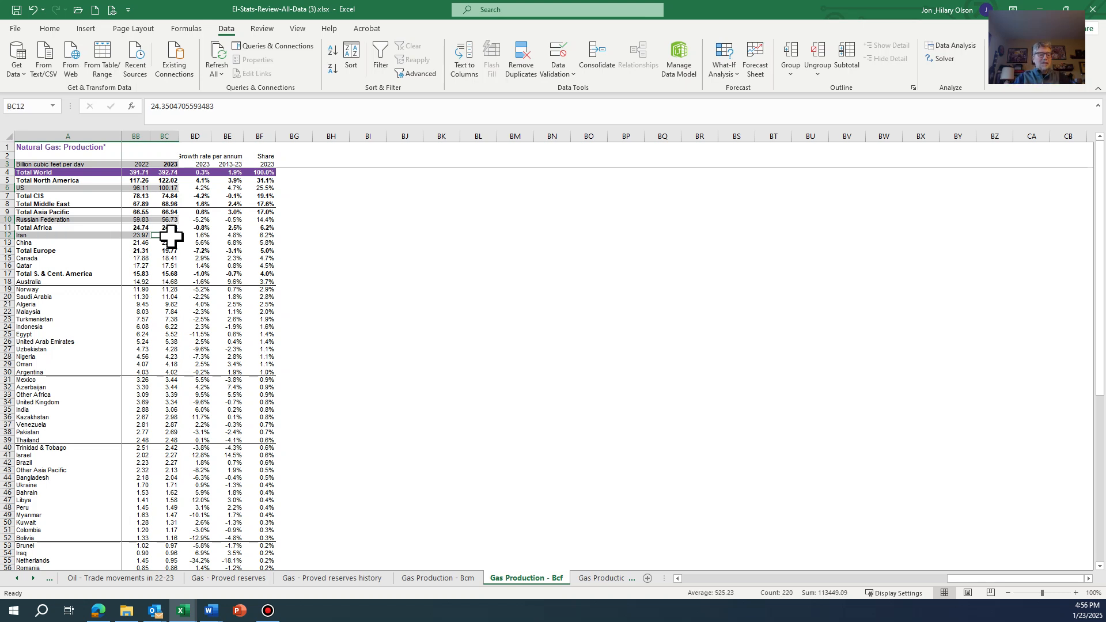
ctrl+click(169, 243)
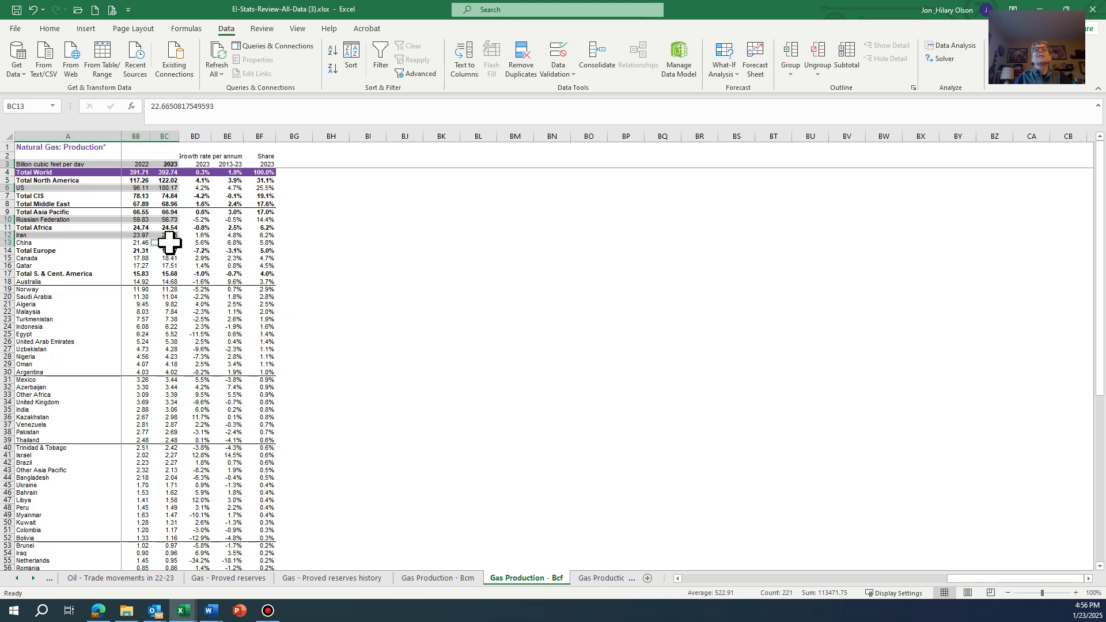
key(ctrl+shift+Left)
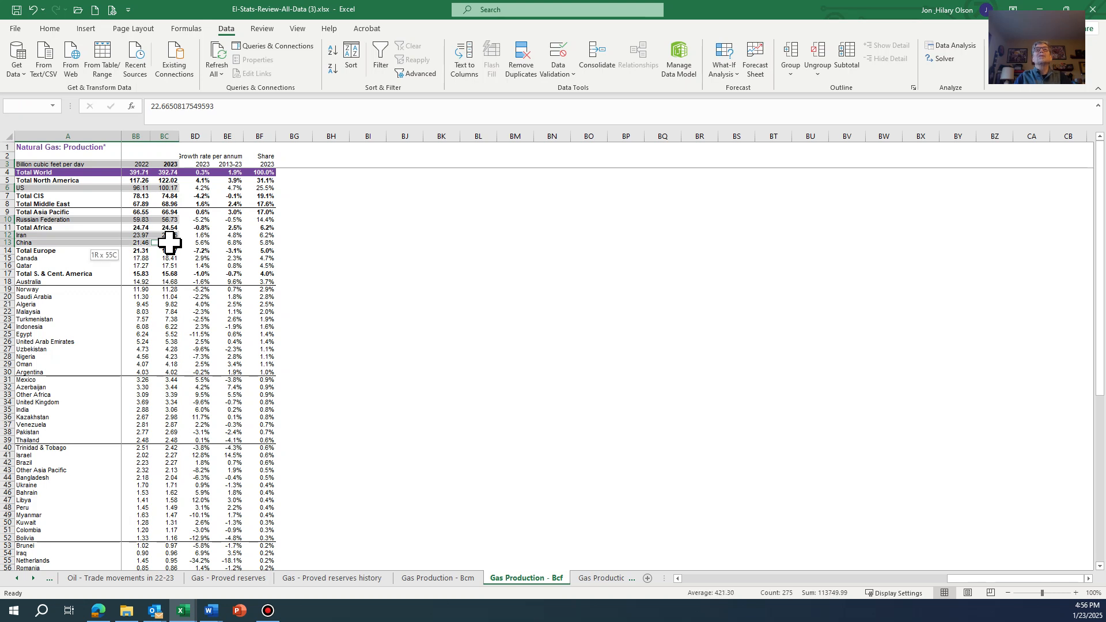
ctrl+click(164, 251)
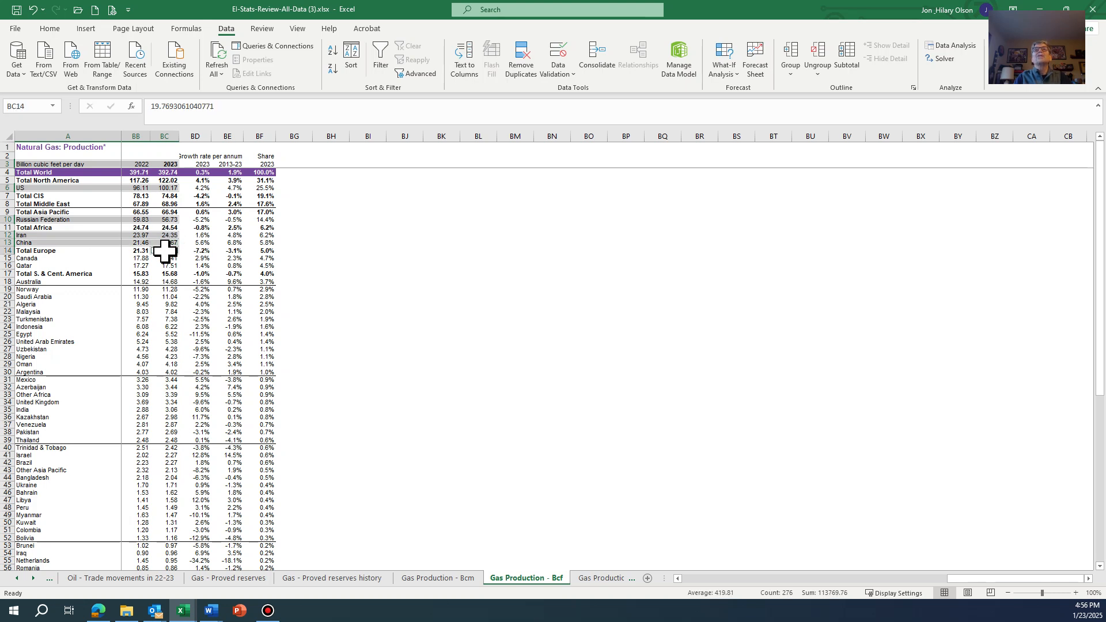
key(ctrl+shift+Left)
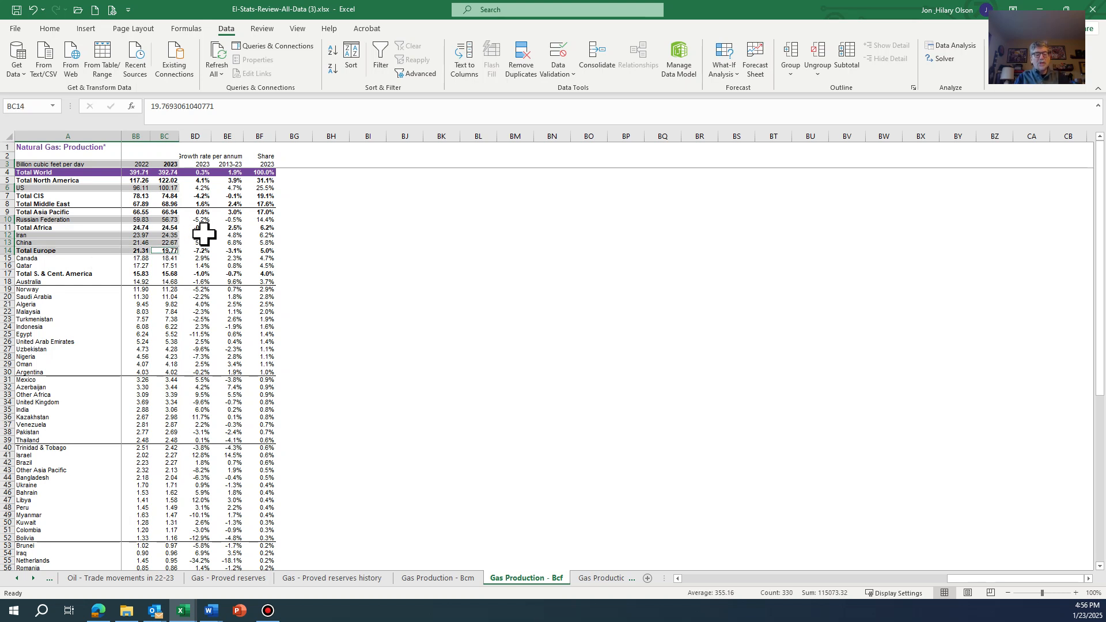
- Copy the selected rows and paste them as values only at cell A2 of a new blank workbook
key(ctrl+c)
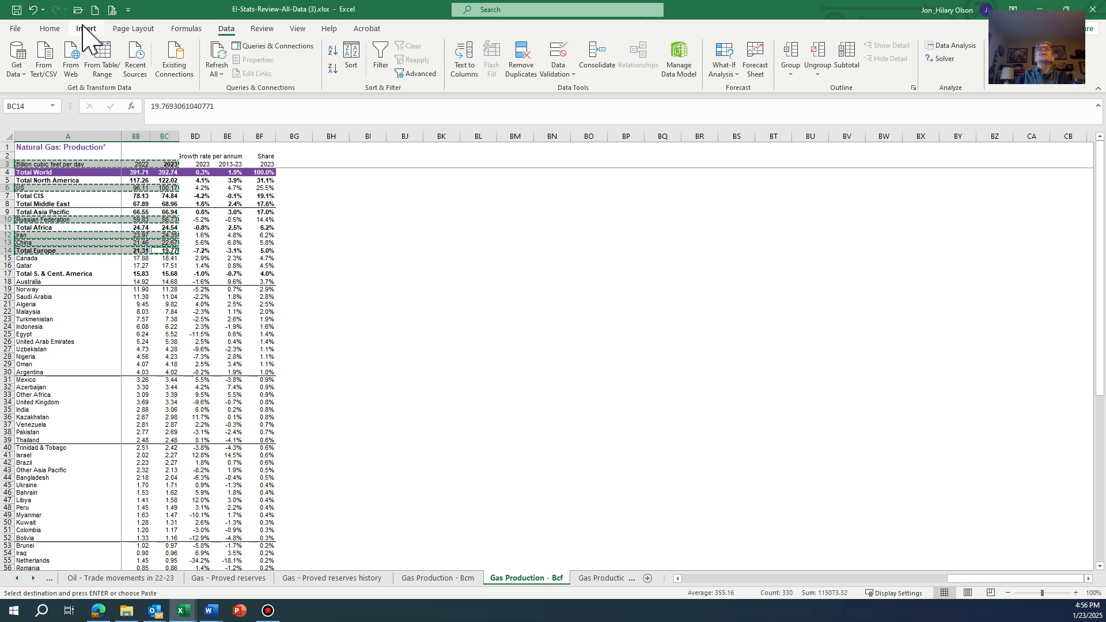
click(95, 9)
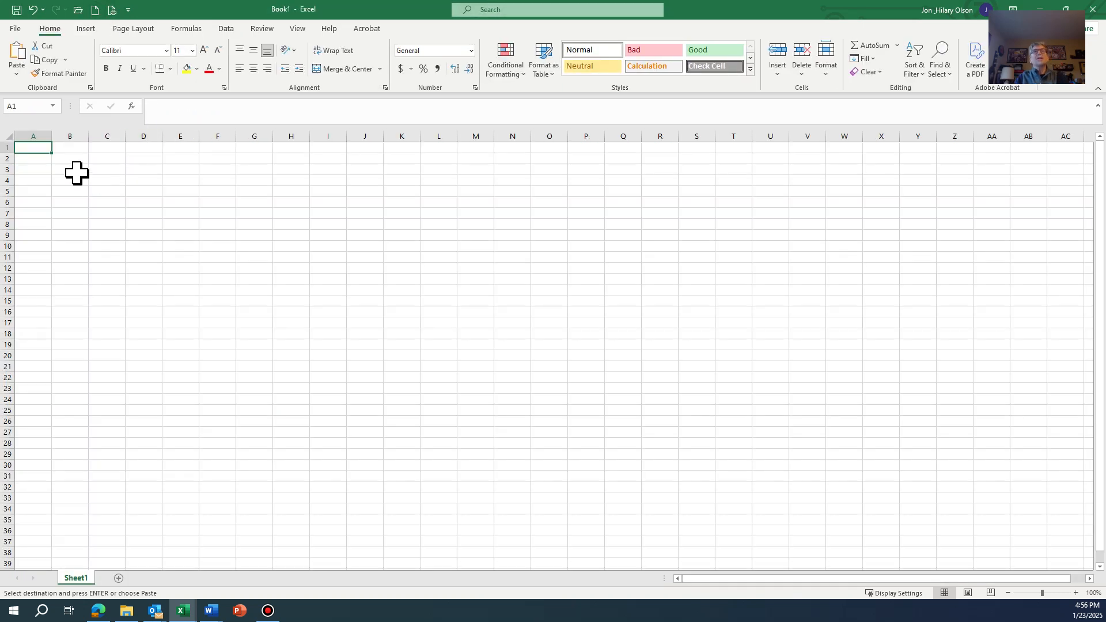
click(35, 159)
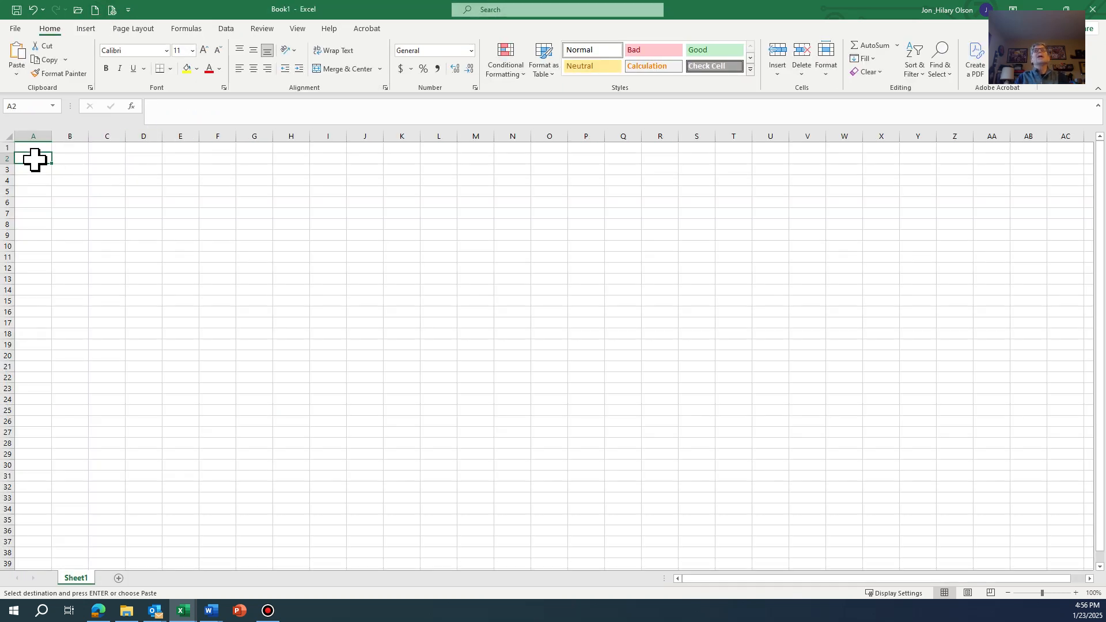
click(17, 74)
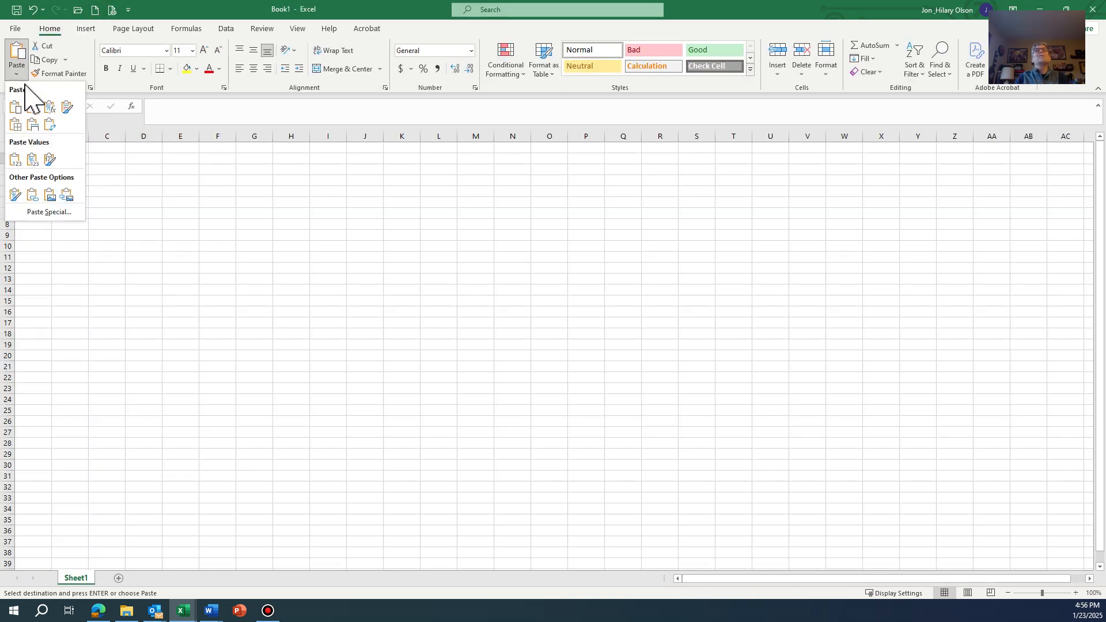
click(15, 159)
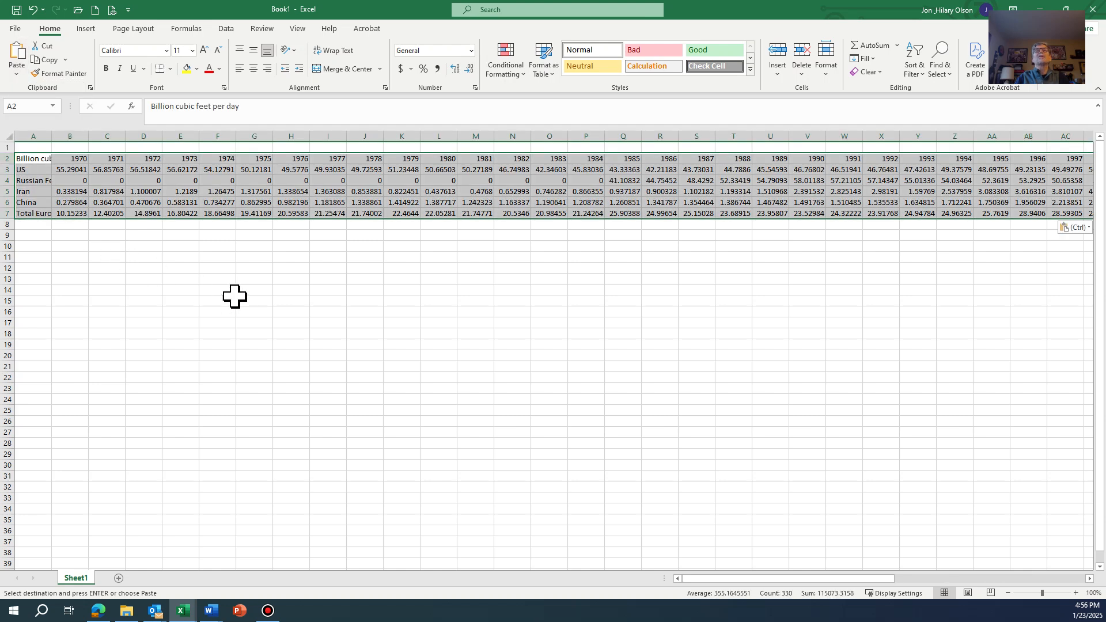
- Move the Billion cubic feet per day label from A2 up to A1, leaving A2 empty above the country names
click(36, 156)
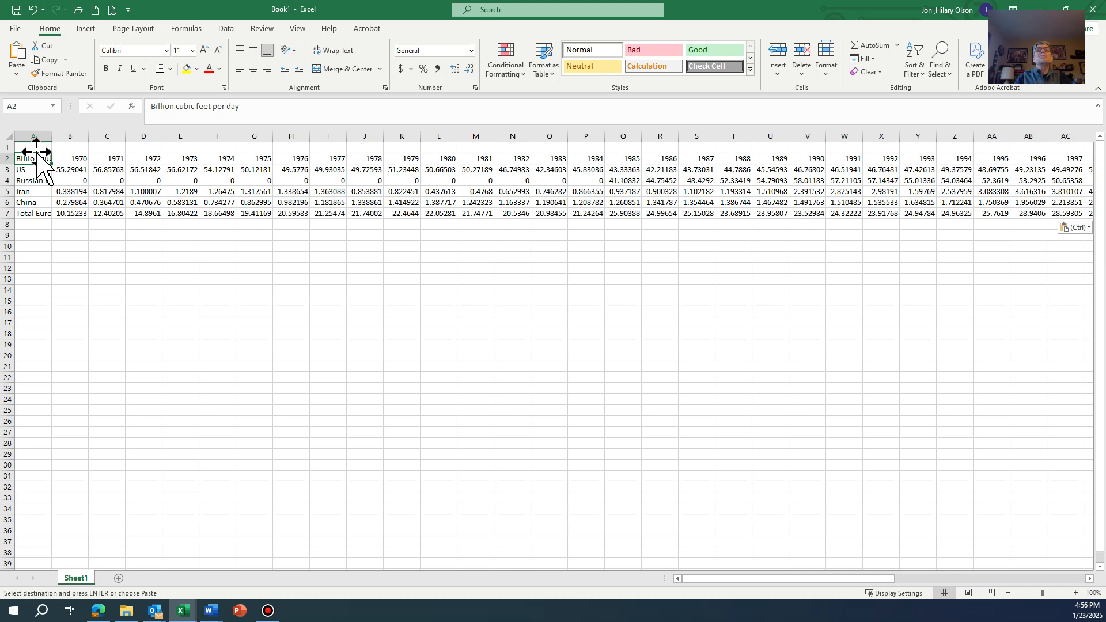
drag(36, 152, 36, 141)
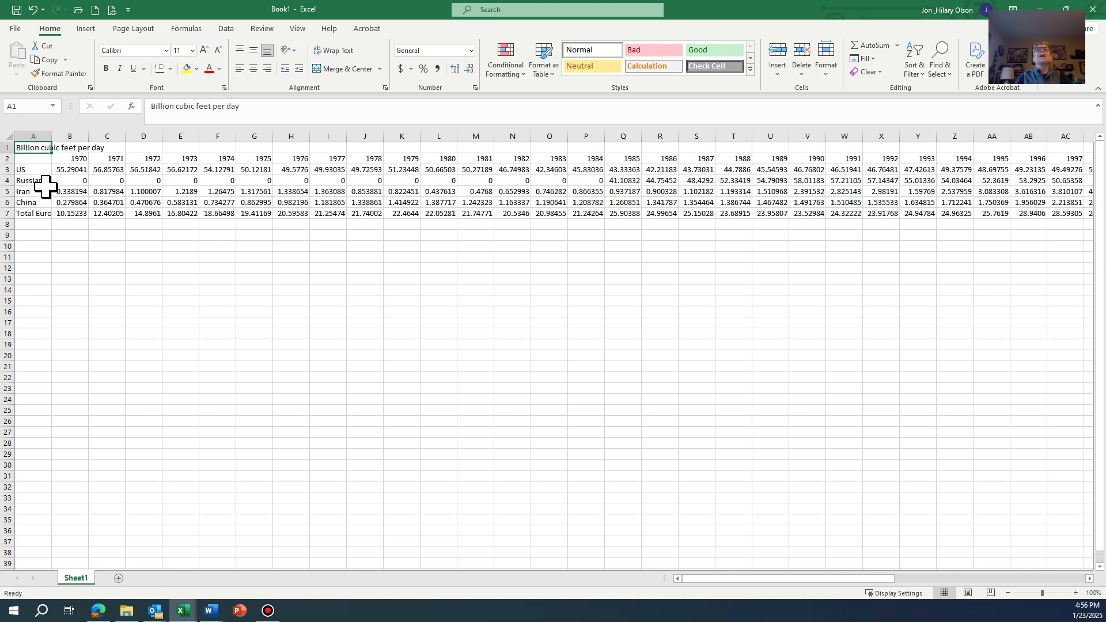
click(32, 159)
drag(32, 159, 577, 213)
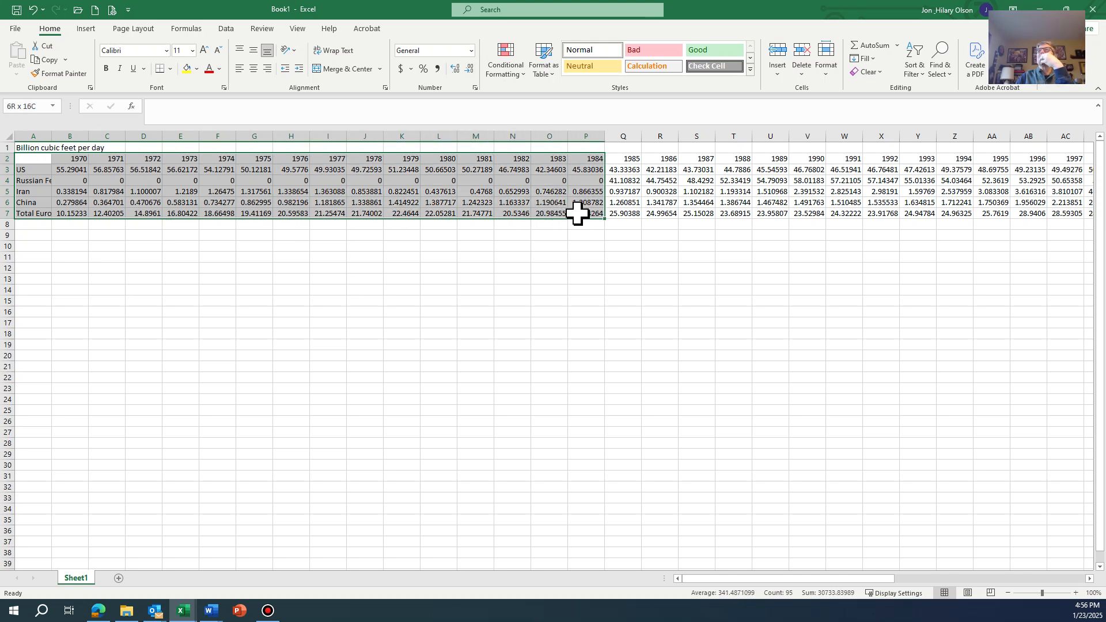
click(38, 160)
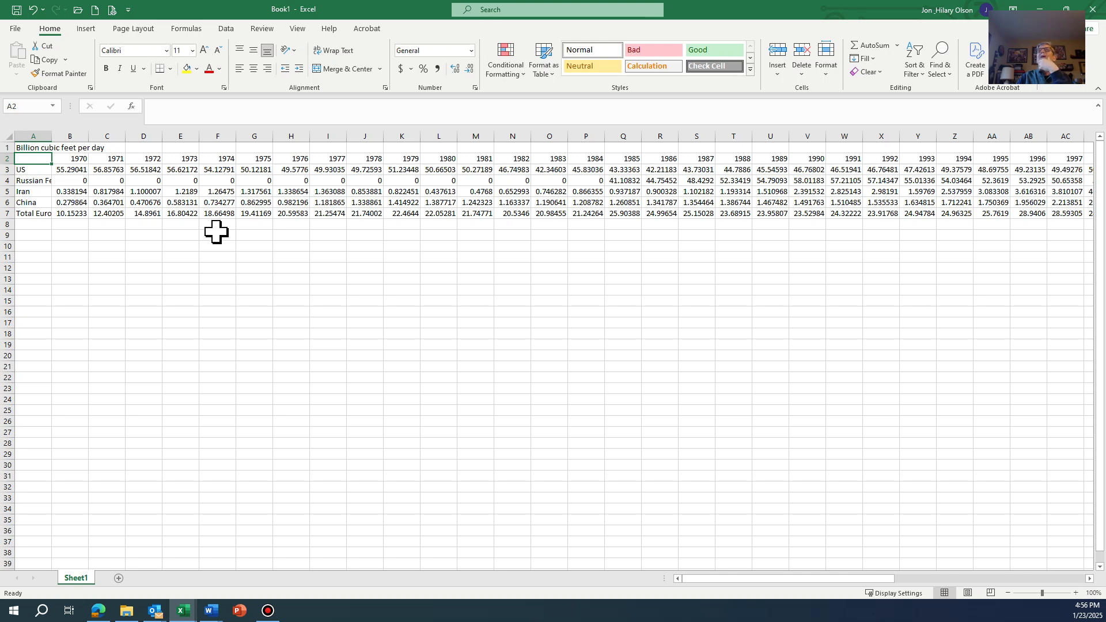
- Select the Russian Federation's 1970–1984 cells B4:P4, and copy the USSR values for those years from row 67 of the Gas Production - Bcf sheet
drag(79, 180, 581, 177)
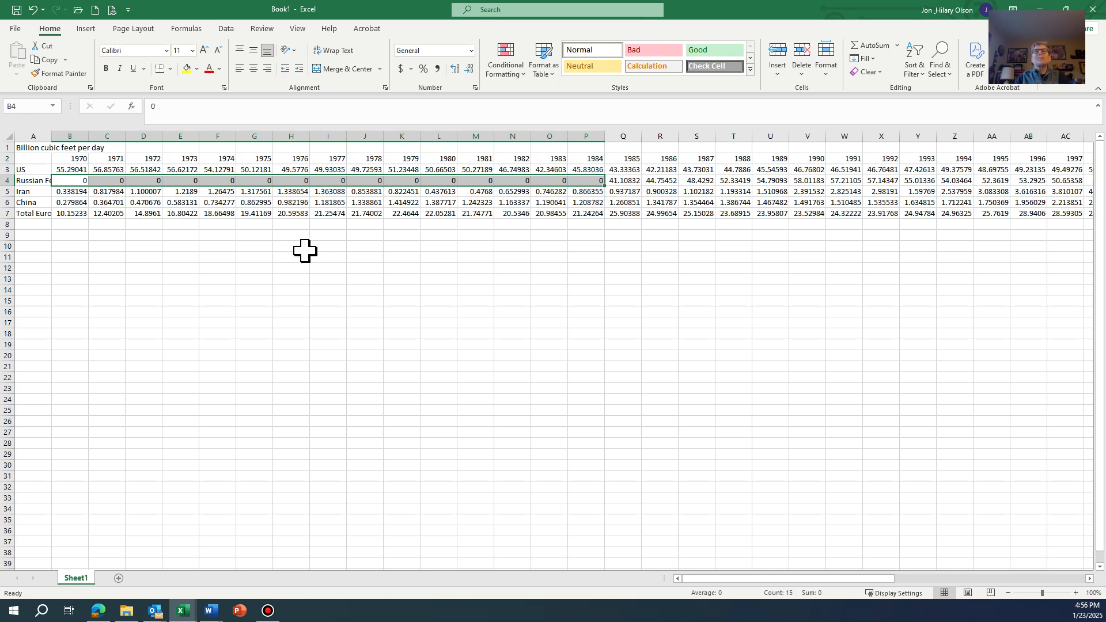
key(alt+Tab)
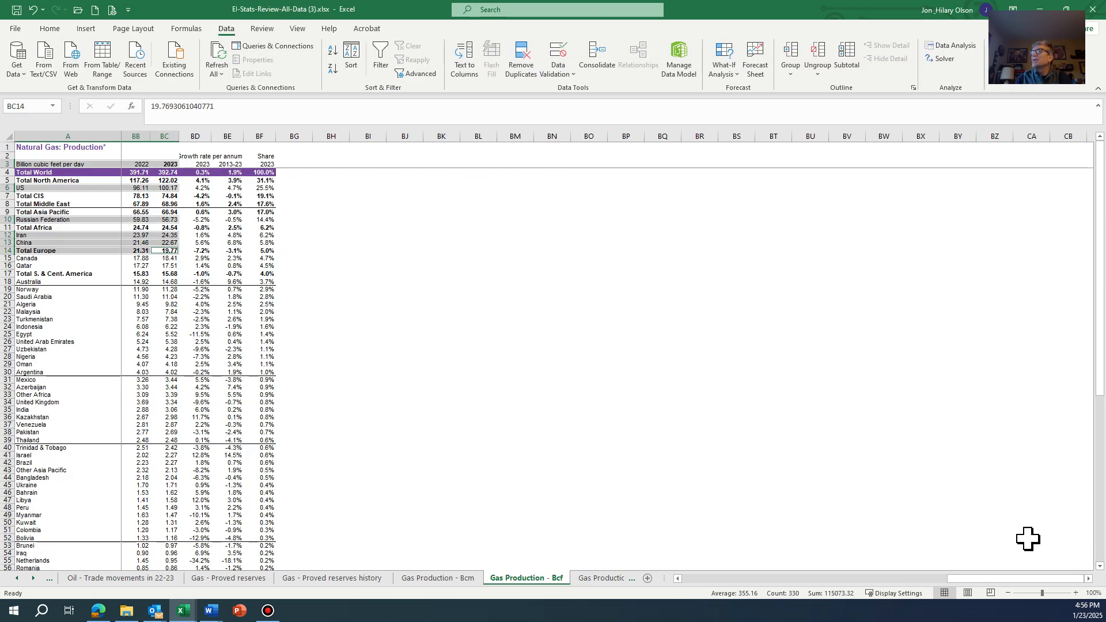
click(1101, 558)
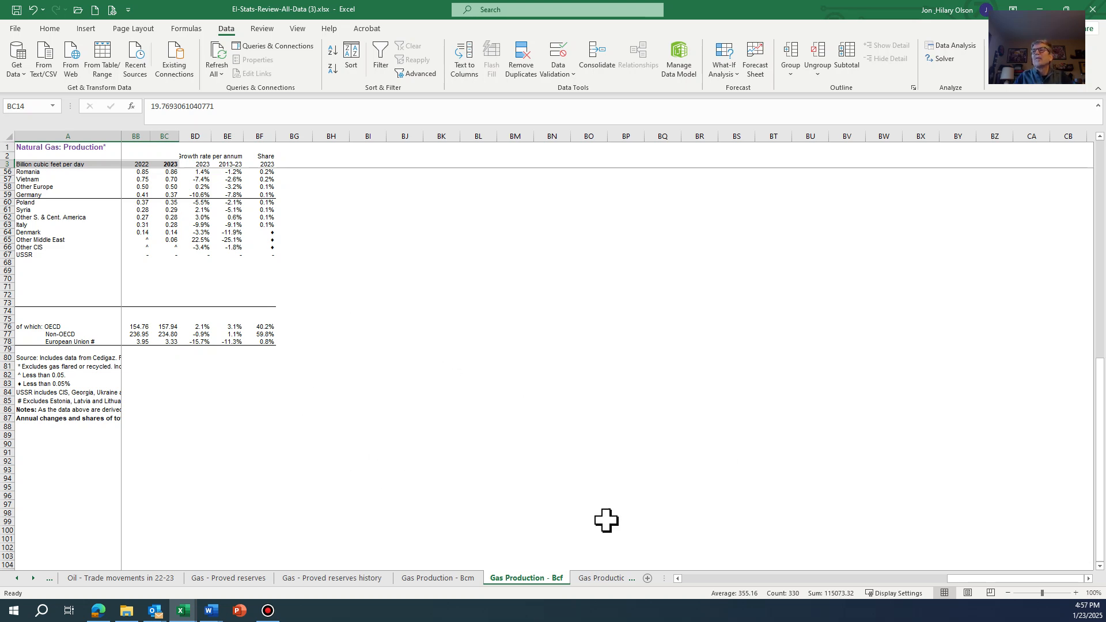
click(691, 577)
click(691, 578)
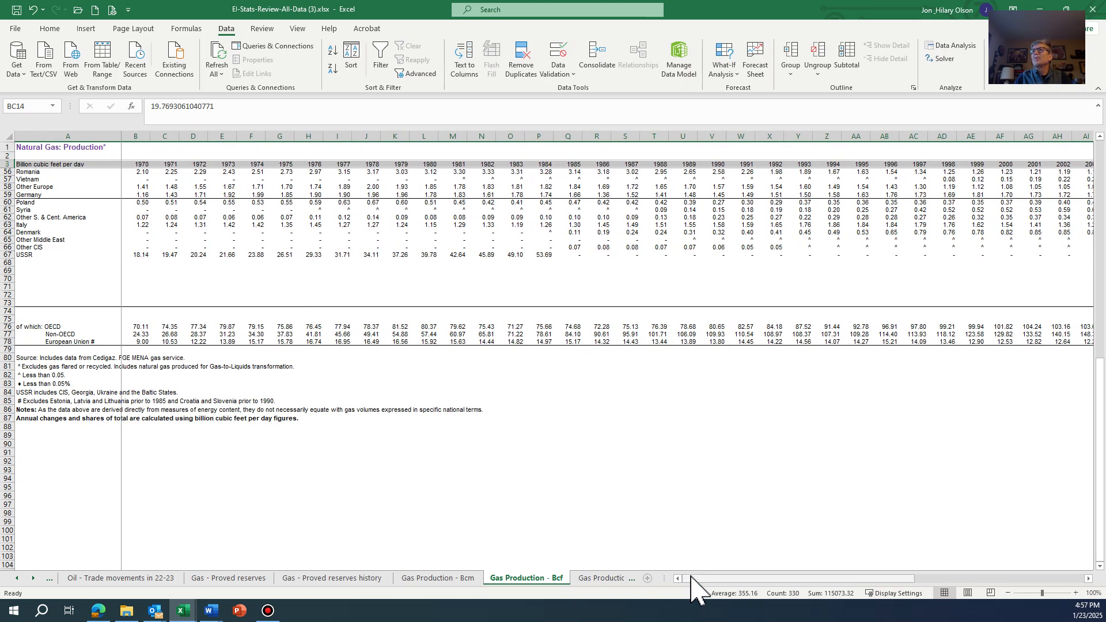
click(50, 254)
drag(138, 255, 541, 253)
key(ctrl+c)
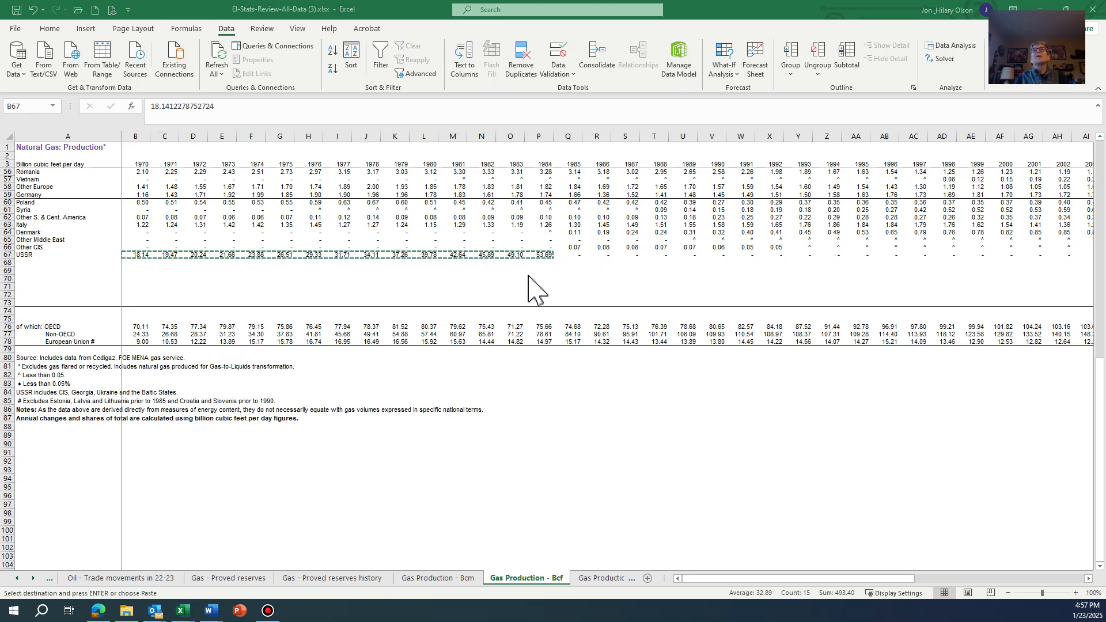
- Paste the copied USSR figures as values over the Russian Federation's 1970–1984 cells in the new workbook, starting at B4
key(alt+Tab)
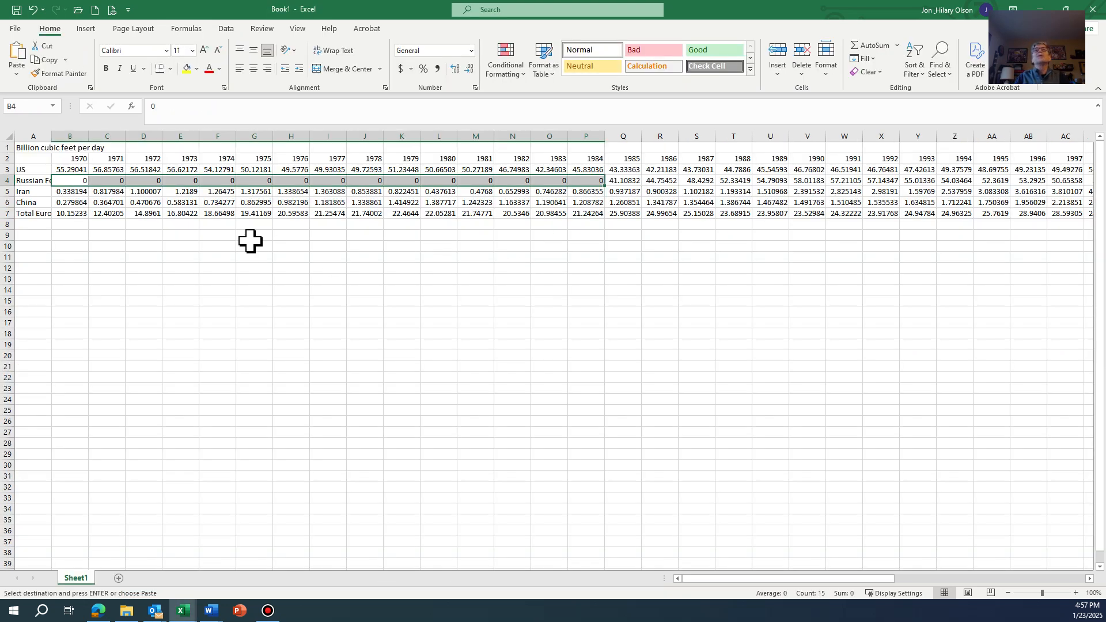
right_click(71, 180)
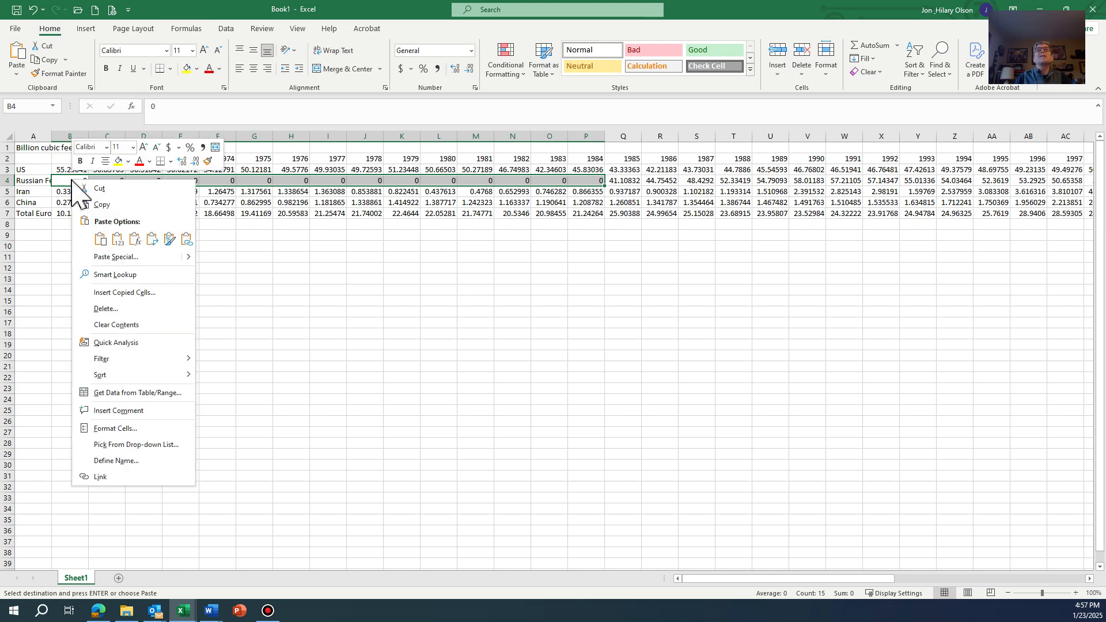
click(116, 239)
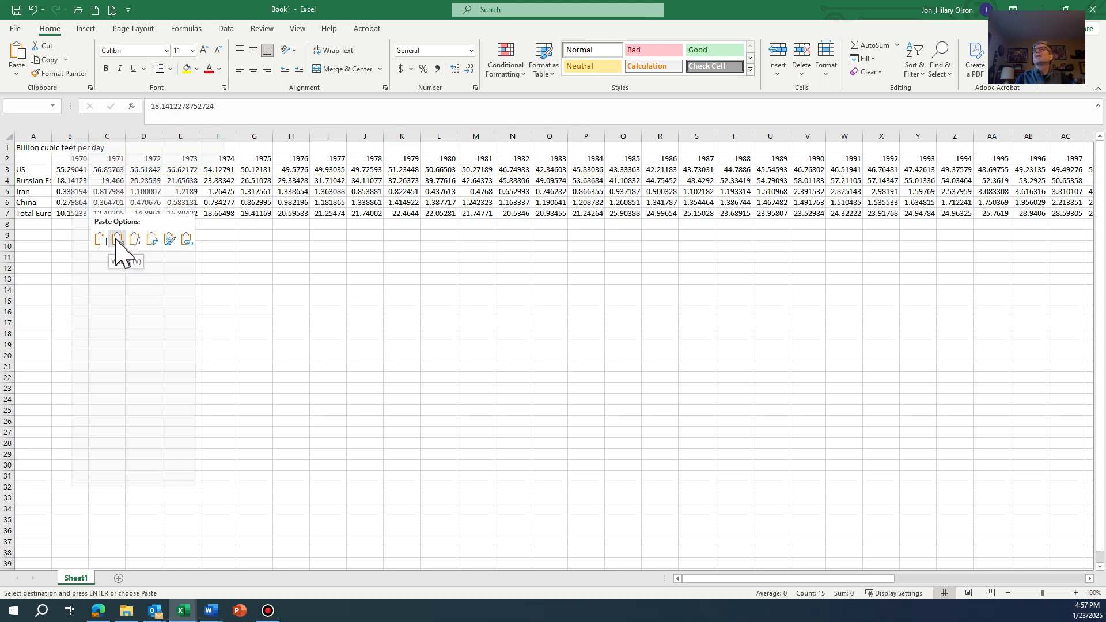
click(266, 303)
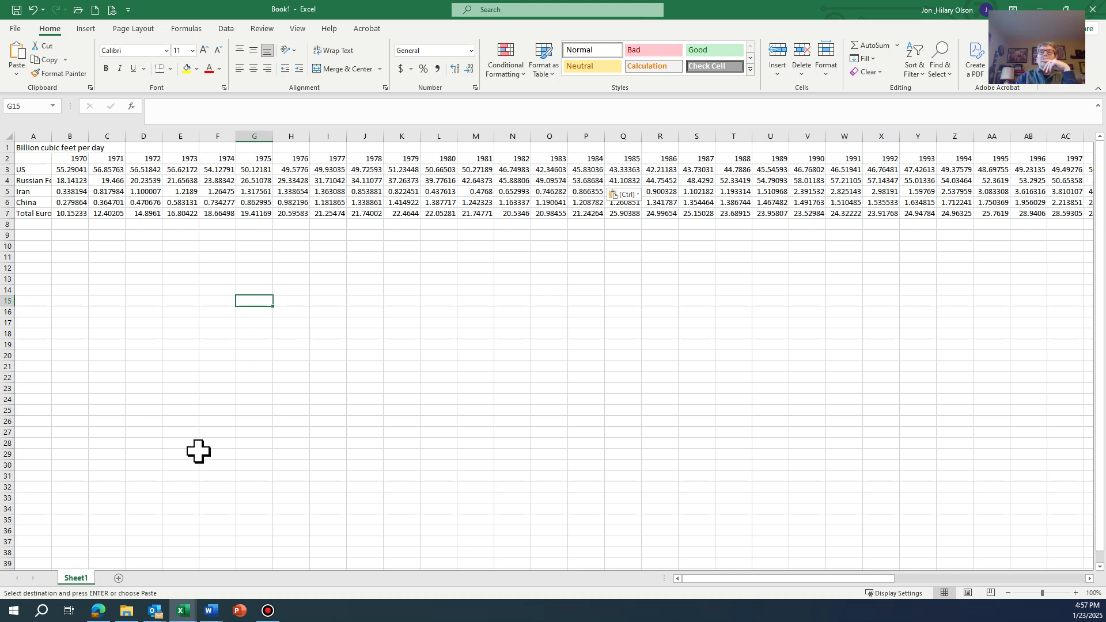
- Switch to the EI-Stats-Review-All-Data workbook and copy the 1970–2023 rows from the Billion cubic feet per day header through Total Europe (A3:BC14)
mouse_move(184, 610)
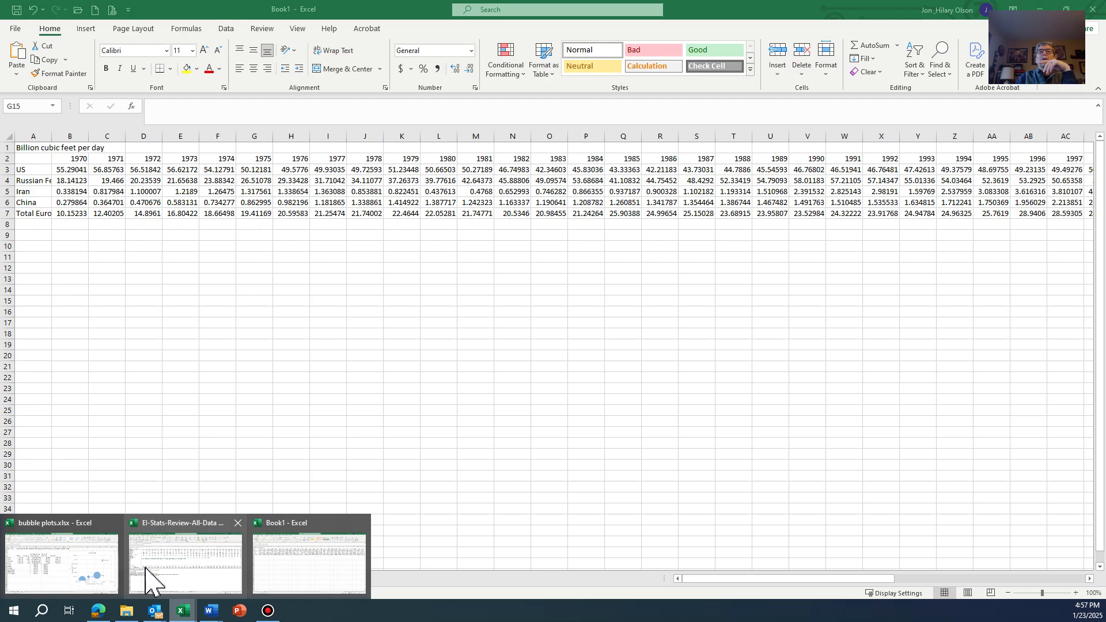
click(185, 572)
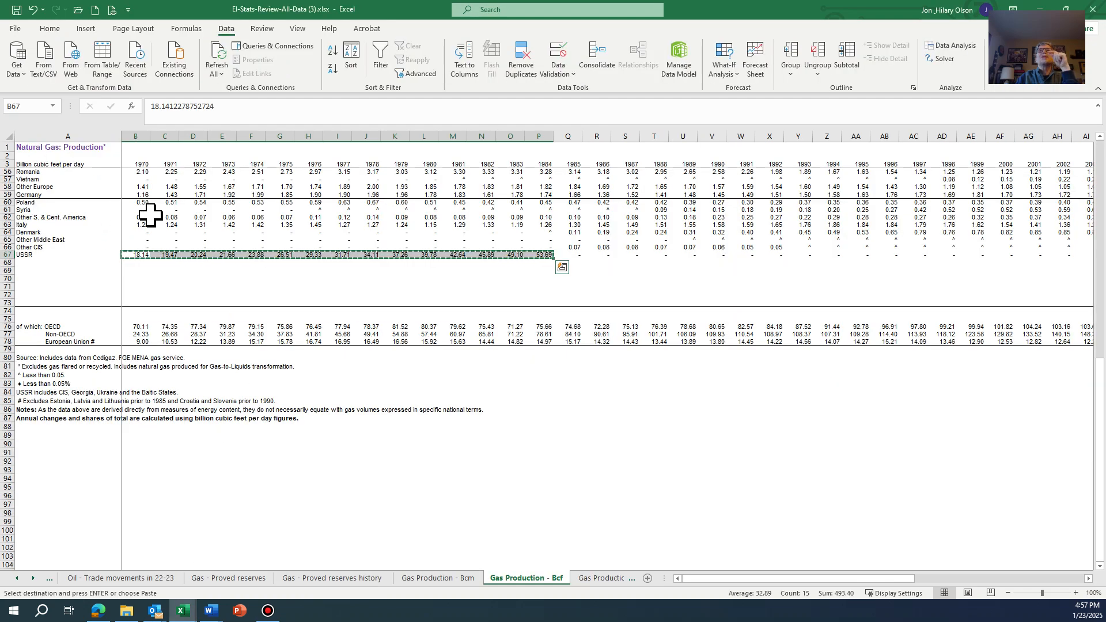
drag(1100, 414, 1099, 190)
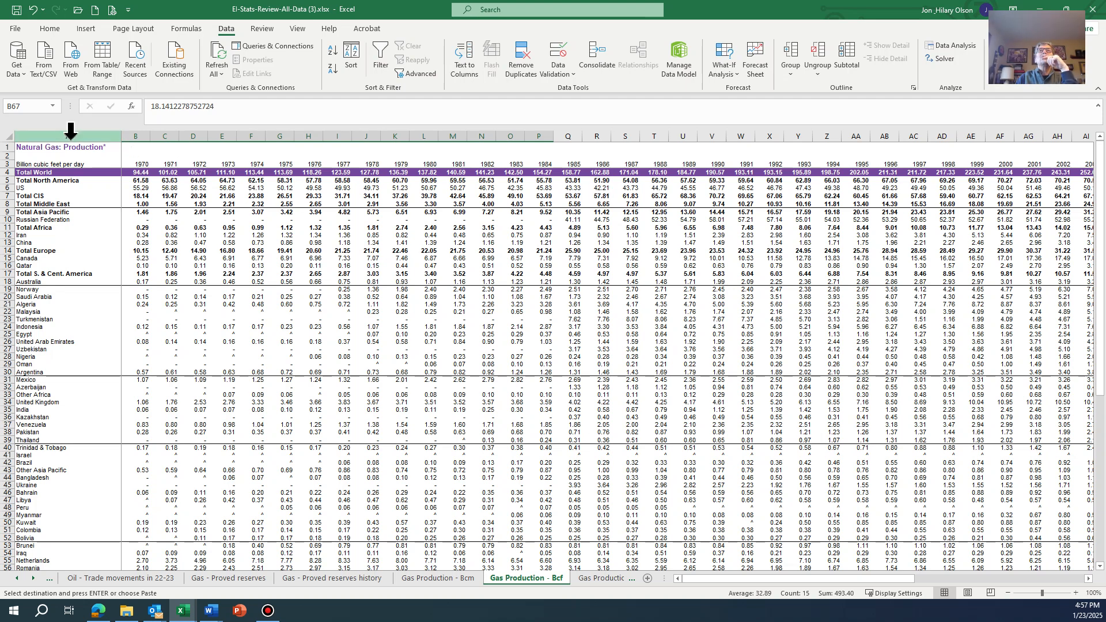
click(61, 165)
drag(59, 164, 53, 188)
drag(51, 199, 943, 253)
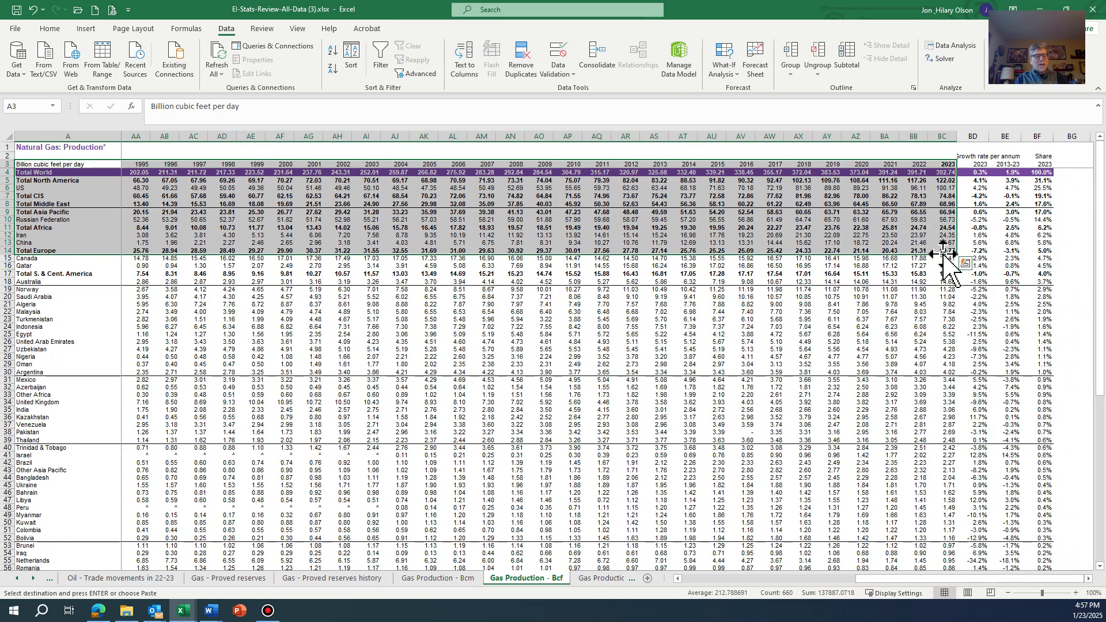
key(ctrl+c)
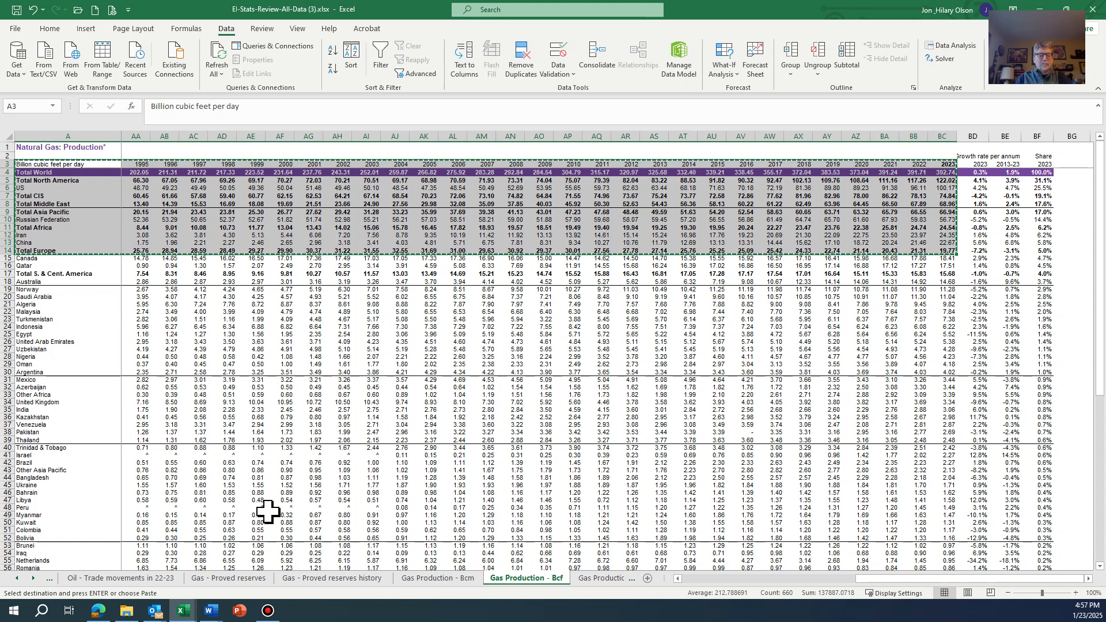
- Return to Book1, add a new worksheet and paste the copied rows there as values only at A1
key(alt+Tab)
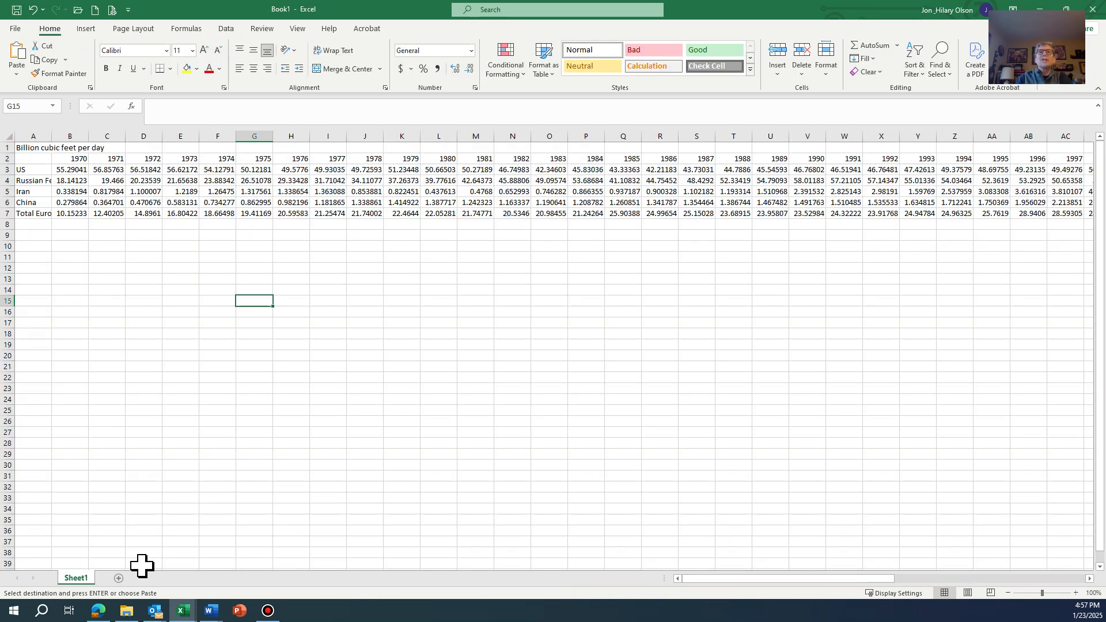
click(119, 578)
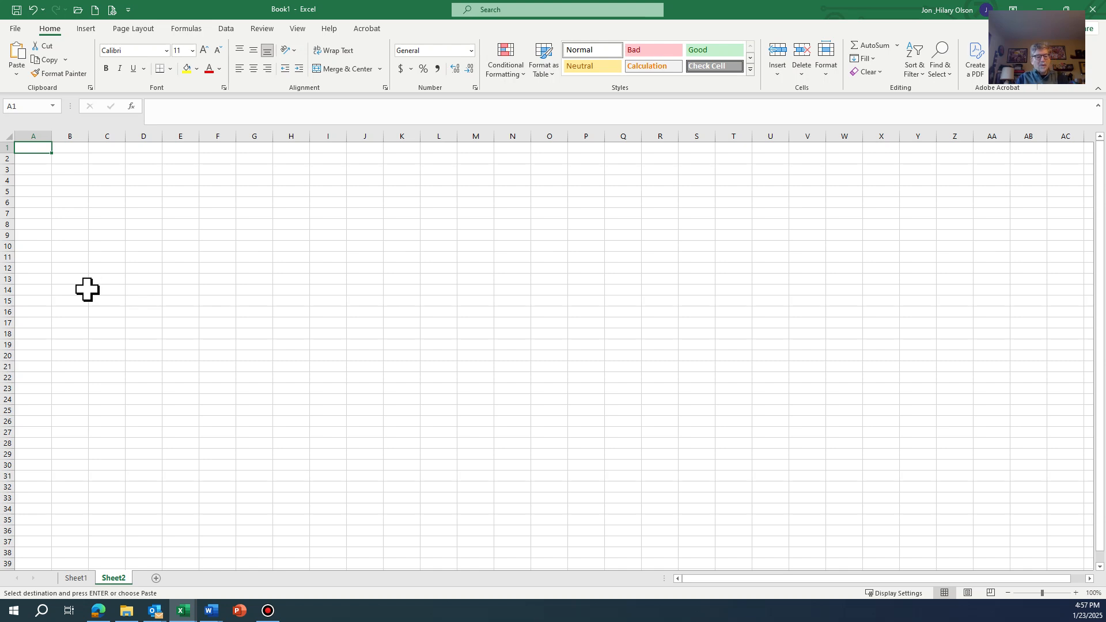
click(17, 72)
click(16, 160)
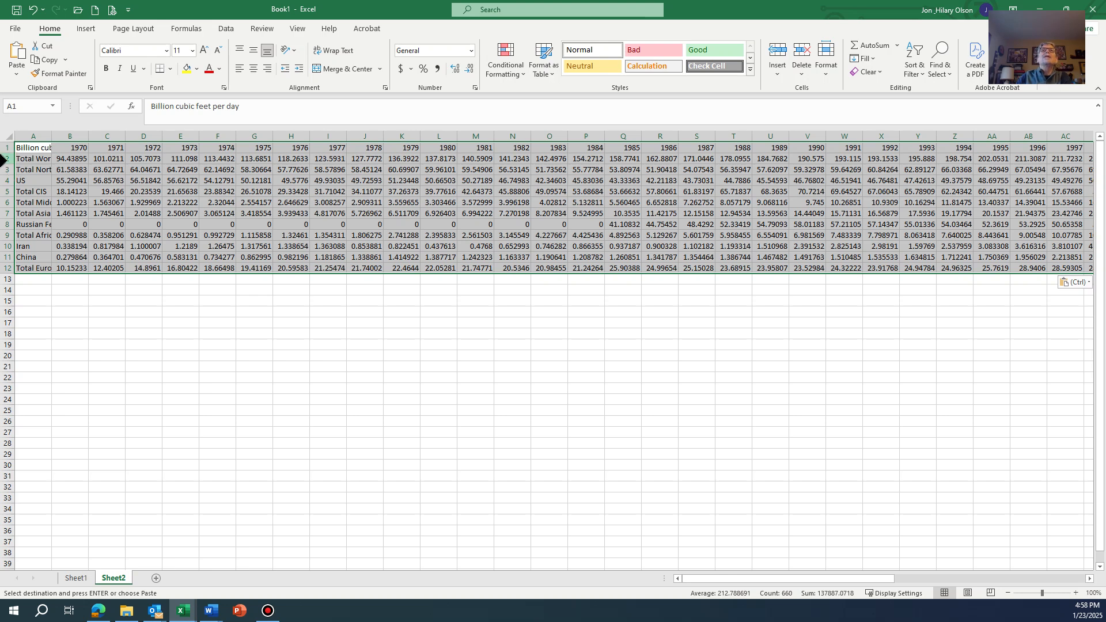
- Delete the Total World, Total North America, Total CIS, Total Middle East, Total Asia Pacific and Total Africa rows from Sheet2
drag(4, 160, 7, 167)
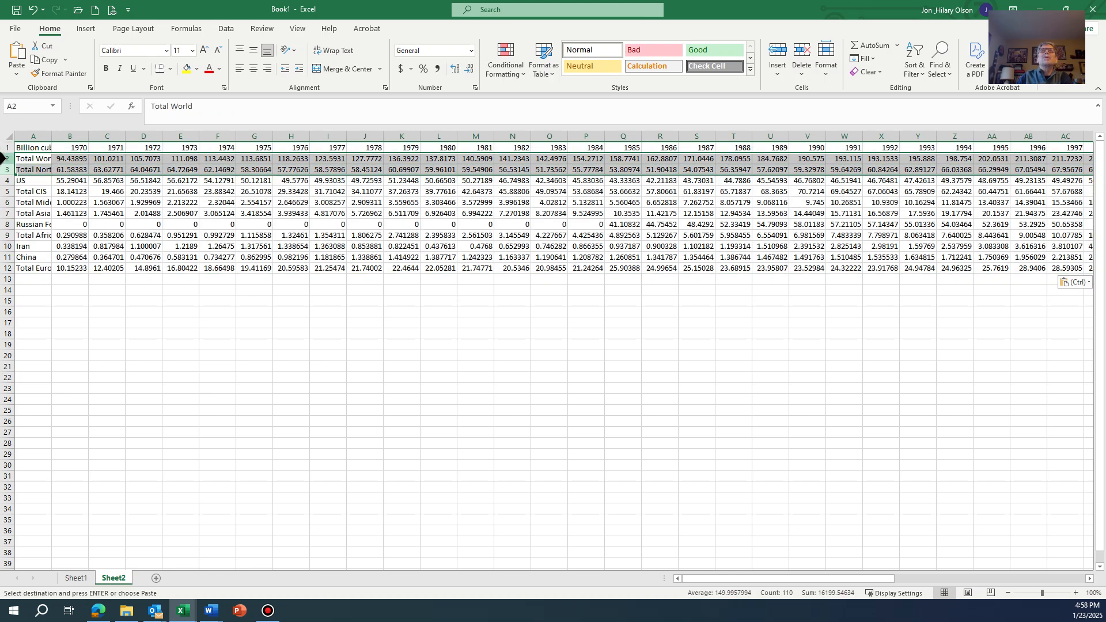
drag(2, 158, 4, 171)
right_click(34, 166)
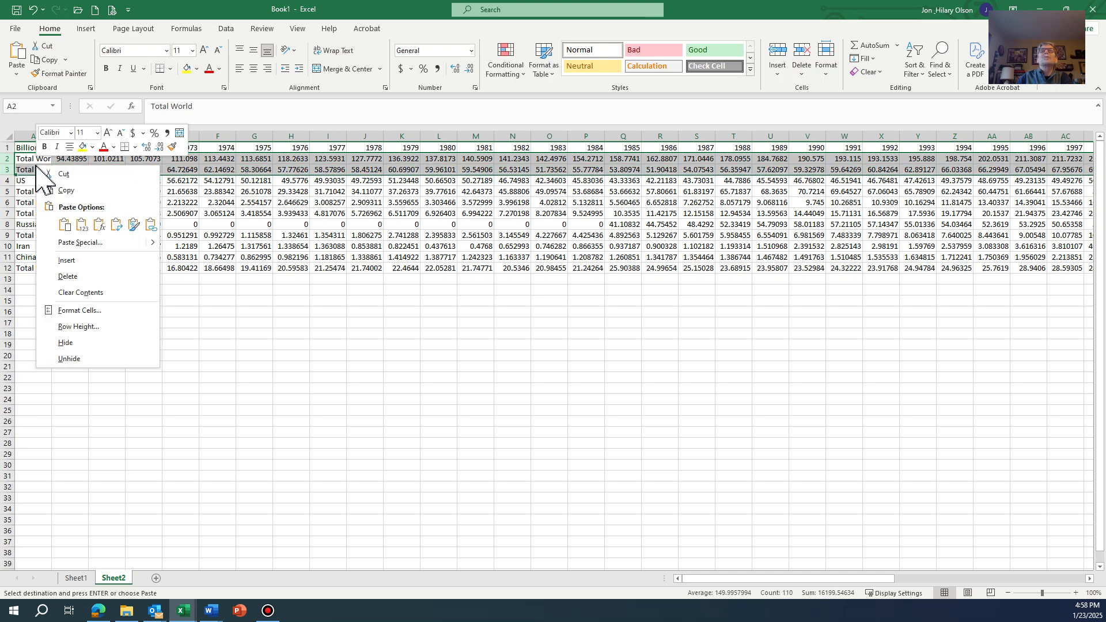
click(77, 272)
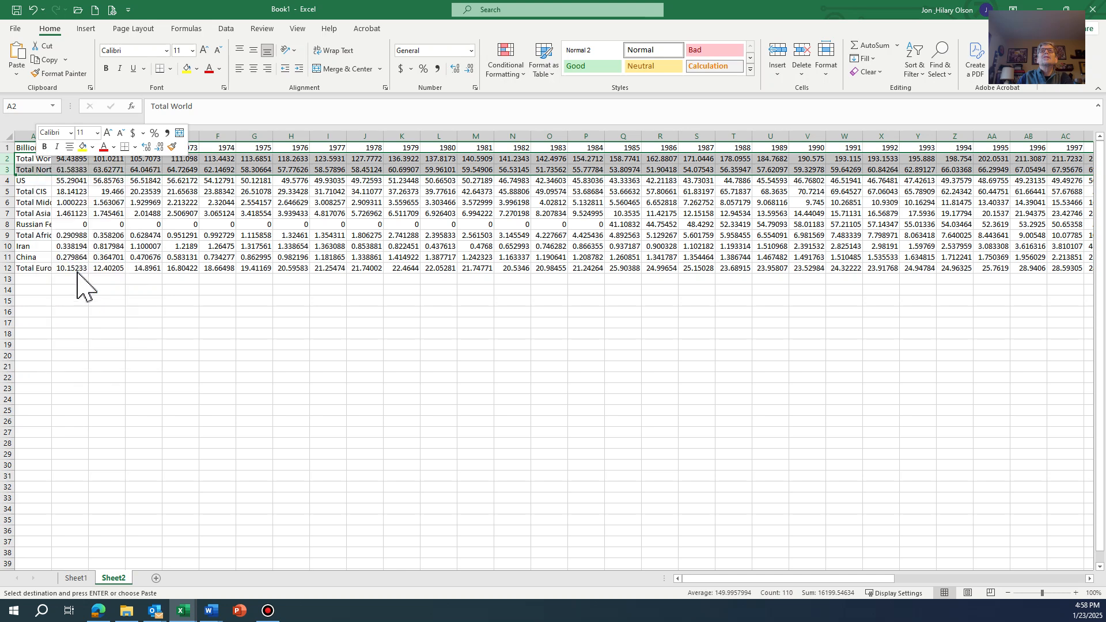
drag(3, 170, 3, 192)
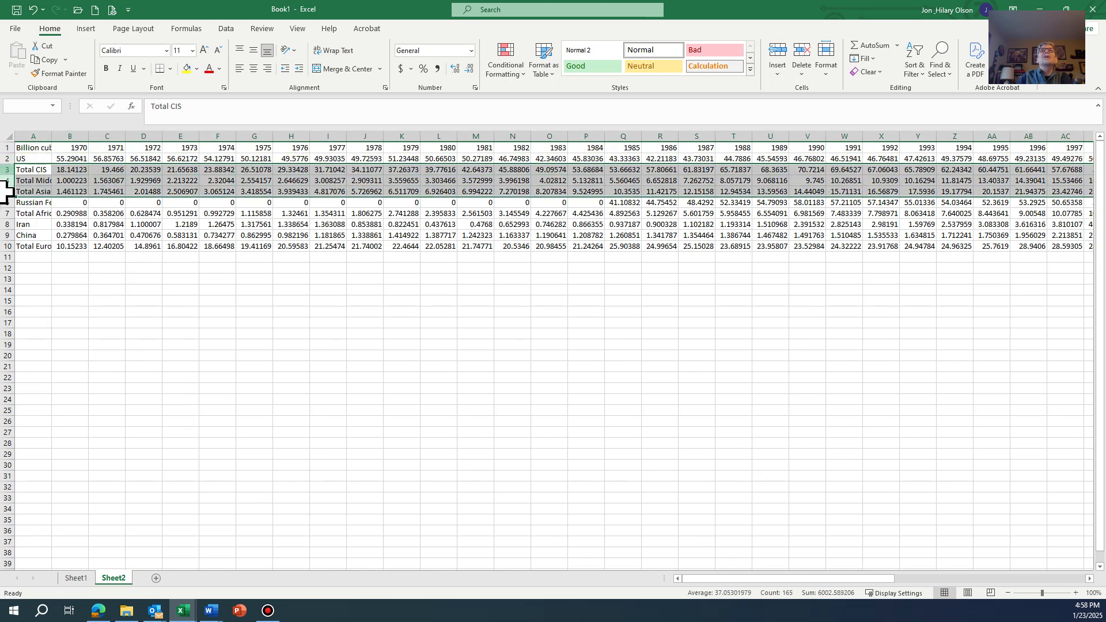
right_click(38, 183)
click(70, 293)
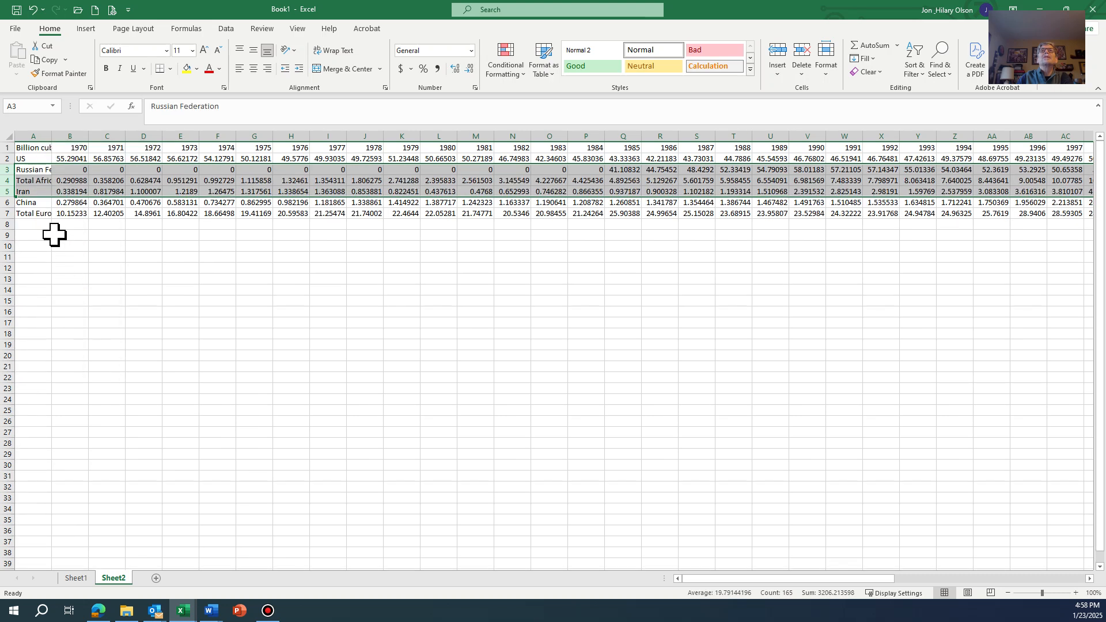
click(3, 181)
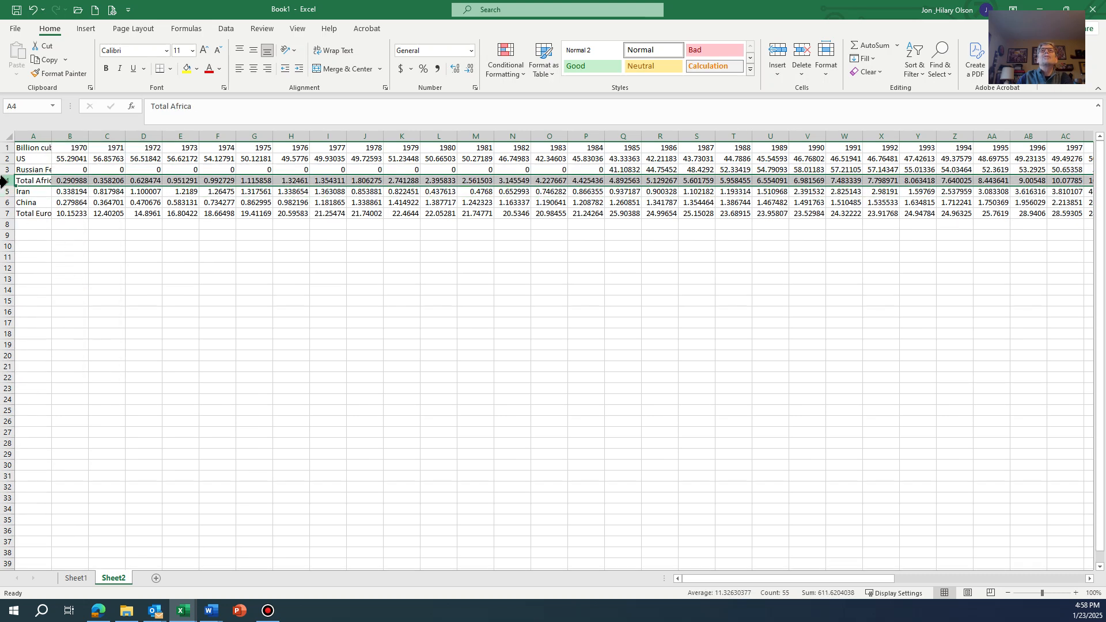
right_click(3, 181)
click(42, 293)
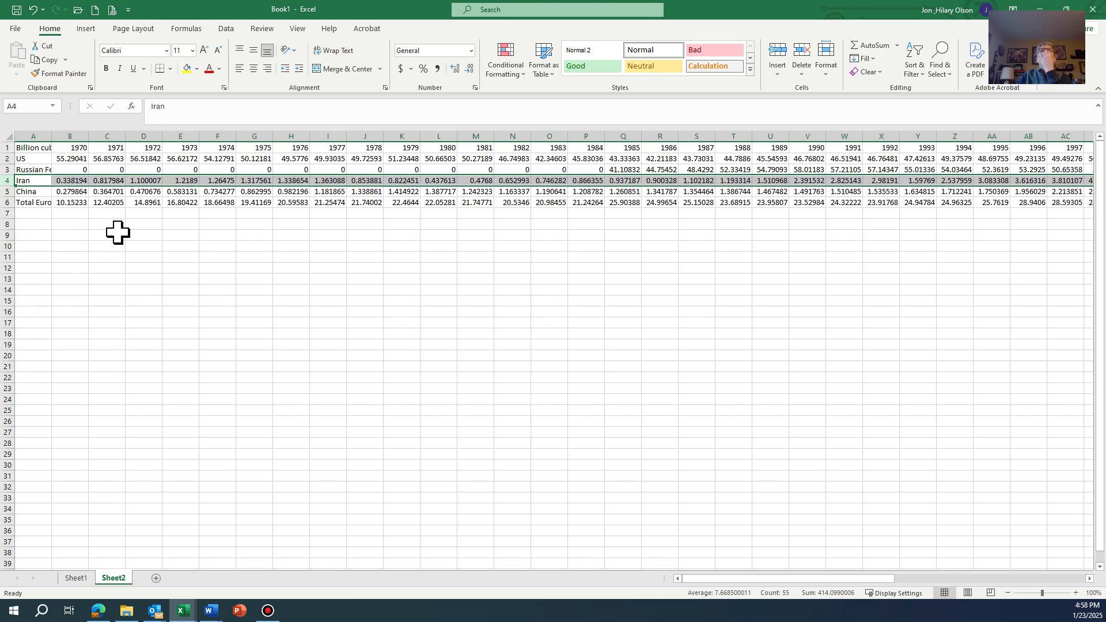
- Insert a row above the year header on Sheet2 and move the Billion cubic feet per day label up to A1
right_click(7, 147)
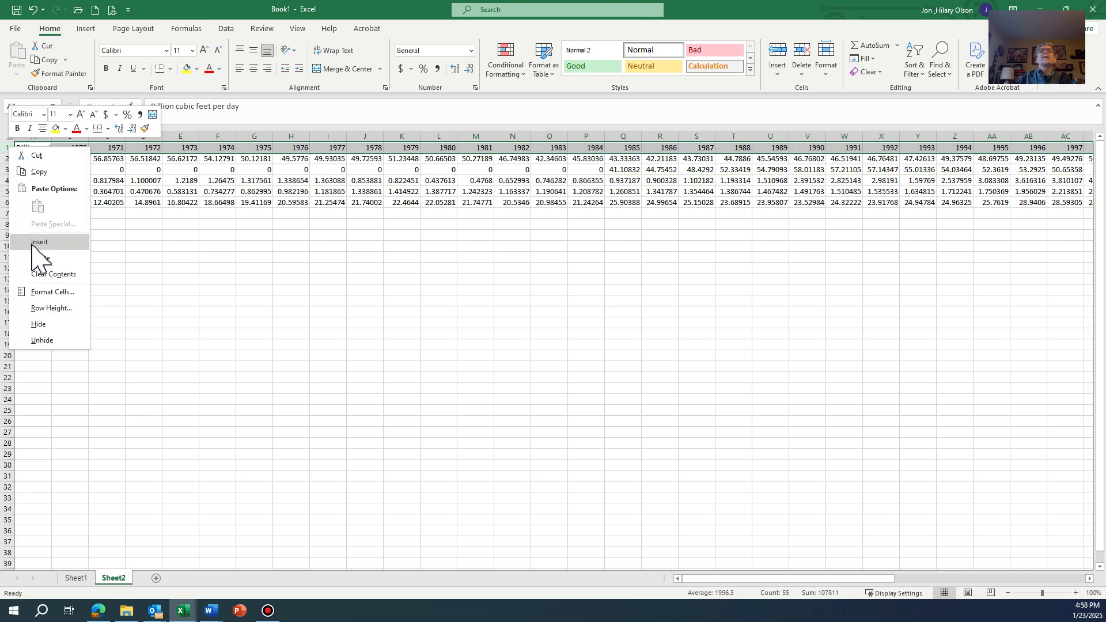
click(39, 241)
click(37, 159)
drag(38, 153, 36, 147)
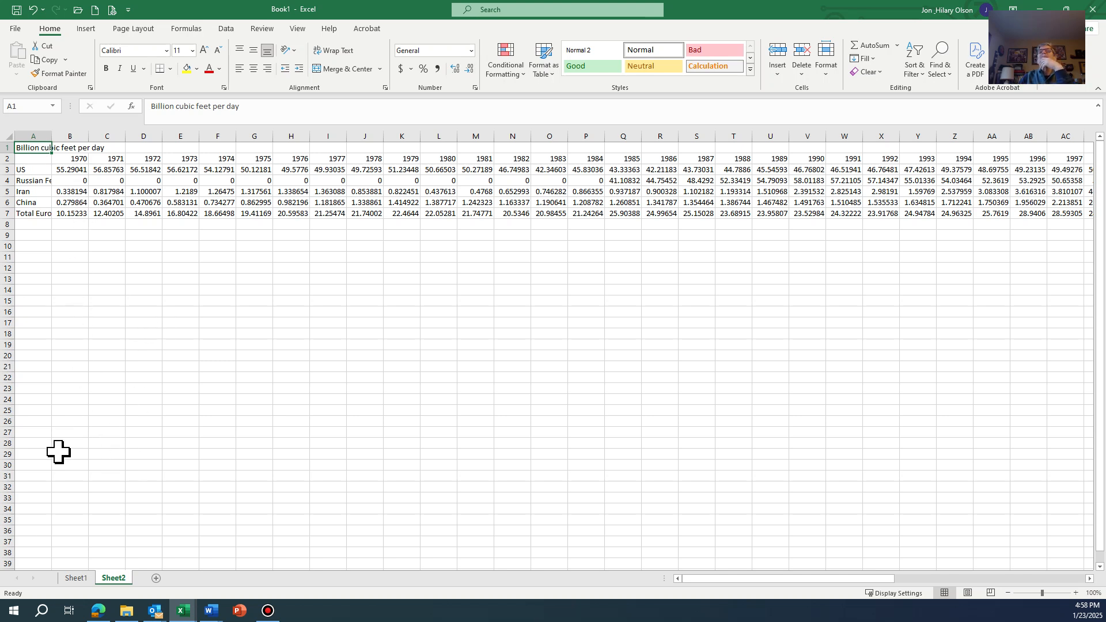
- Chart the Sheet1 years and production data in A2:BC7 as a Scatter with Straight Lines and Markers
click(76, 578)
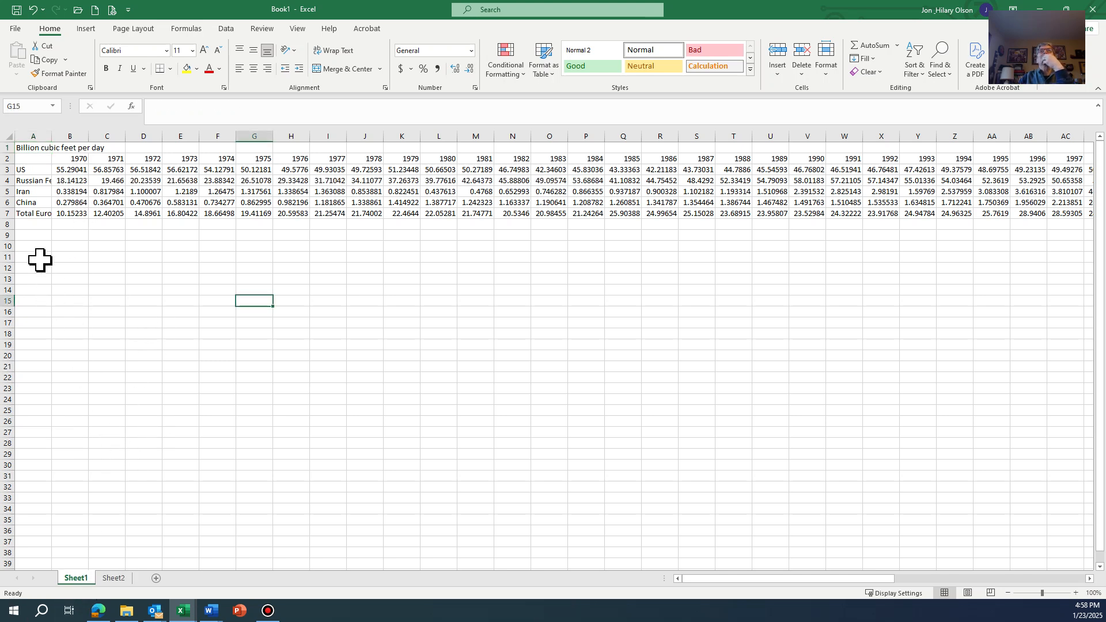
click(34, 158)
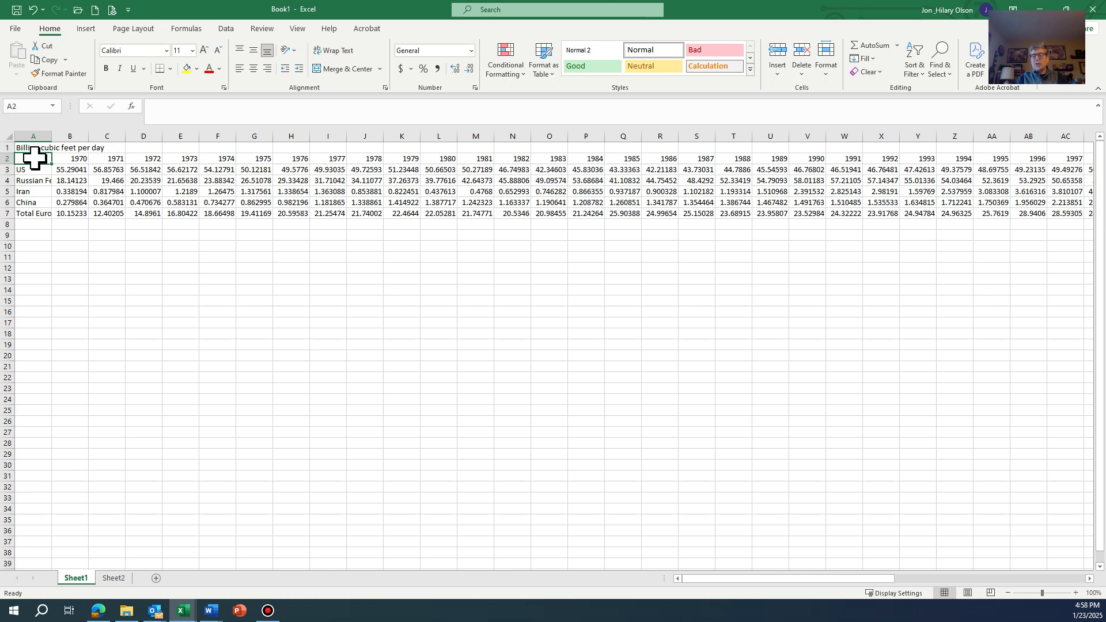
key(ctrl+shift+Down)
key(ctrl+shift+Down)
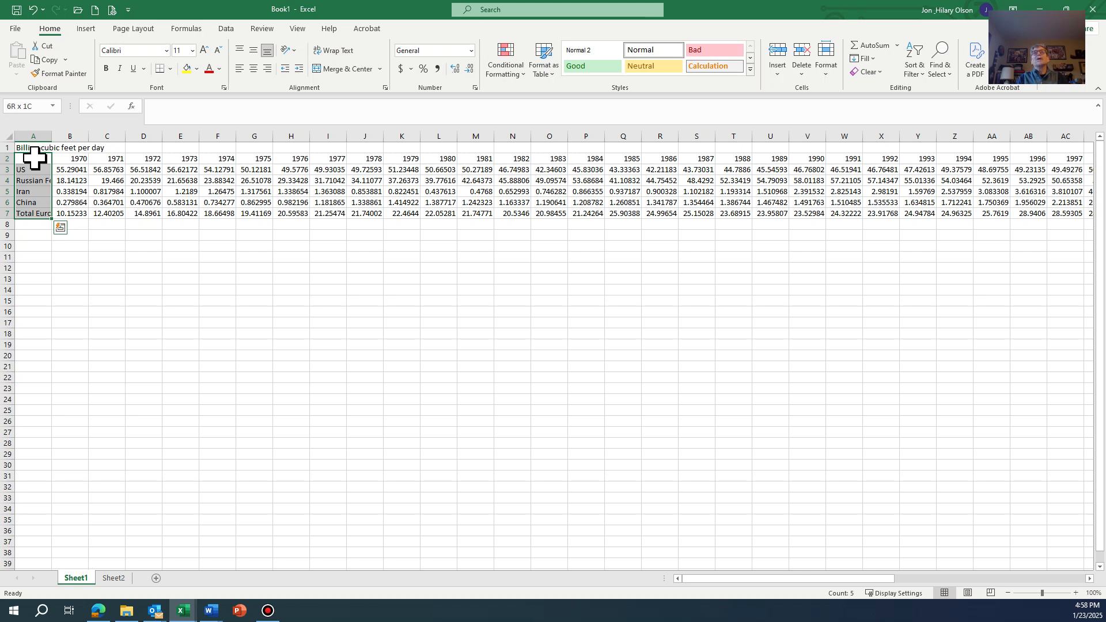
key(shift+Right)
key(shift+Right)
key(shift+Right)
key(shift+Right)
key(shift+Right)
key(shift+Right)
key(shift+Right)
key(shift+Right)
key(shift+Right)
key(shift+Right)
key(shift+Right)
key(shift+Right)
key(shift+Right)
key(shift+Right)
key(shift+Right)
key(shift+Right)
key(shift+Right)
key(shift+Right)
key(shift+Right)
key(shift+Right)
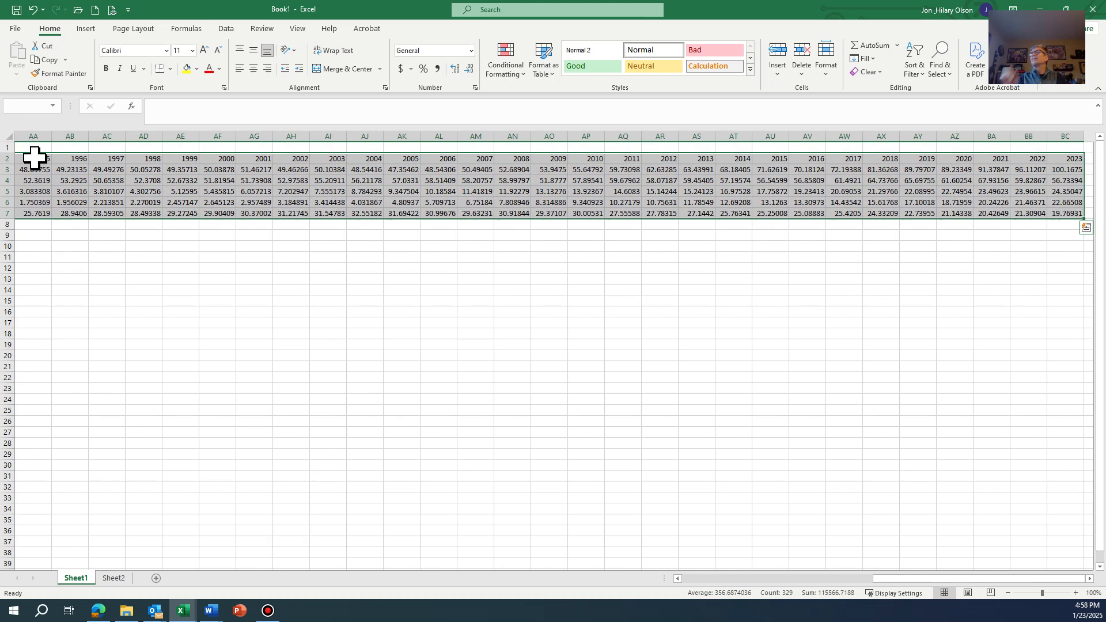
key(ctrl+c)
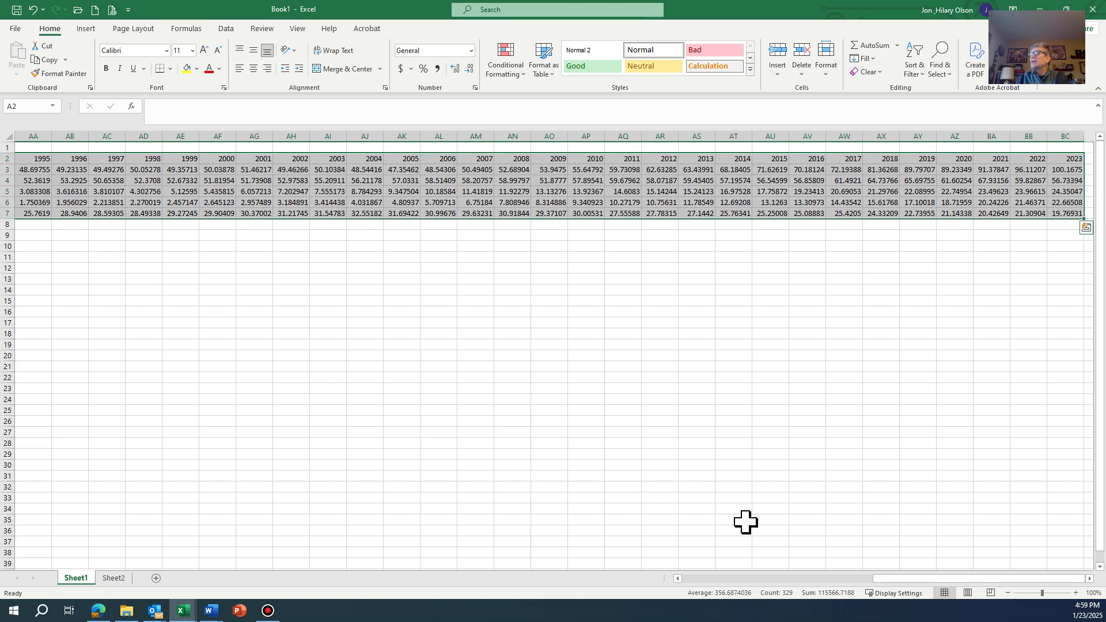
click(1090, 579)
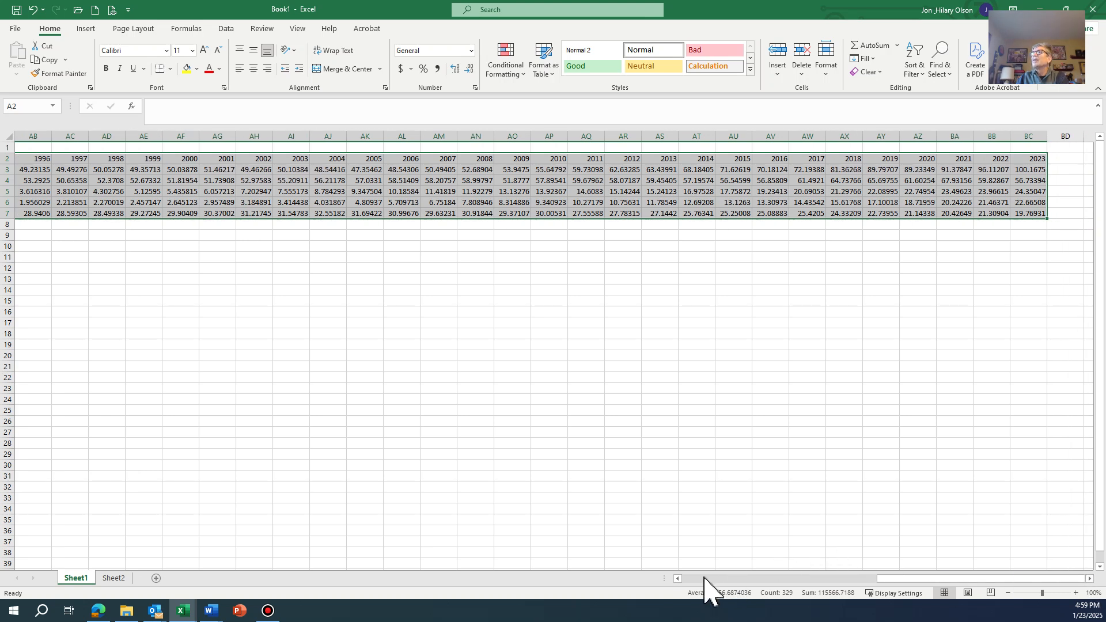
click(704, 579)
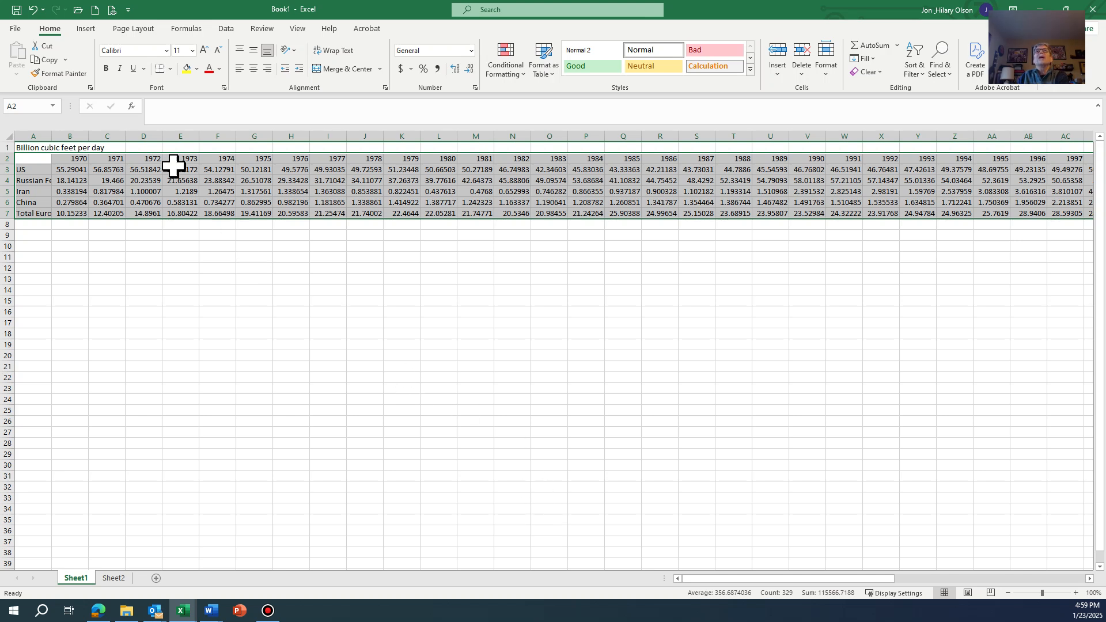
click(86, 29)
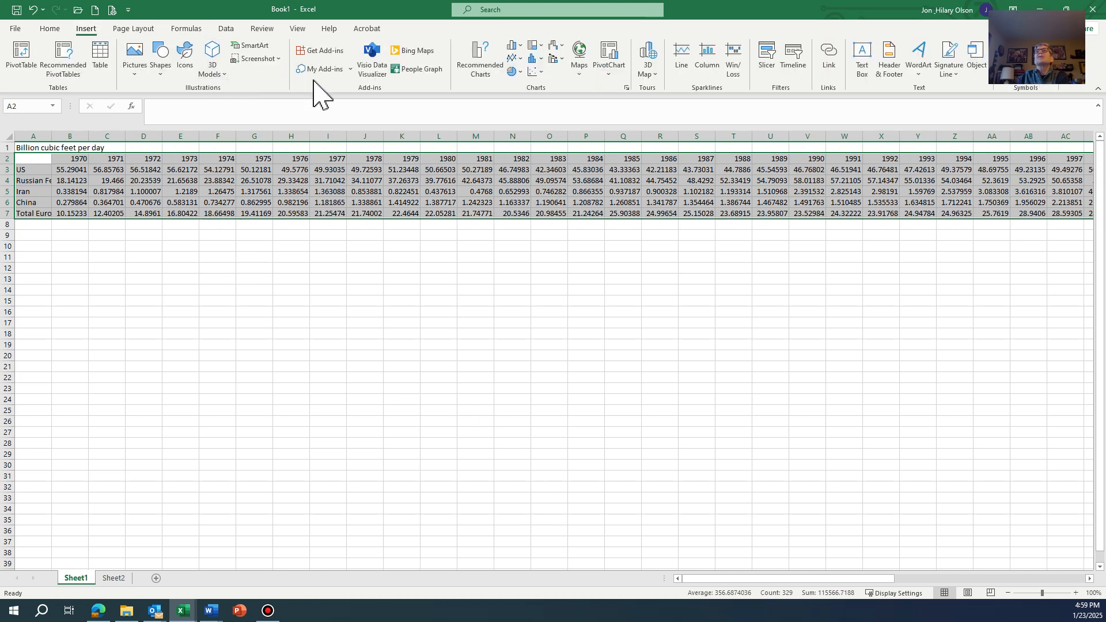
click(535, 71)
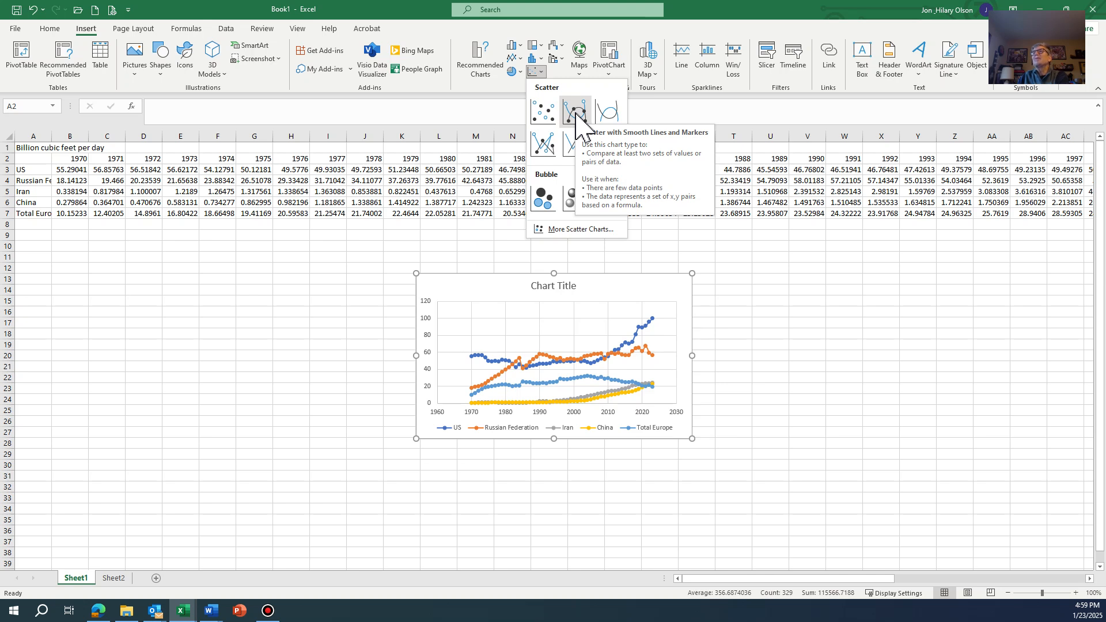
click(542, 146)
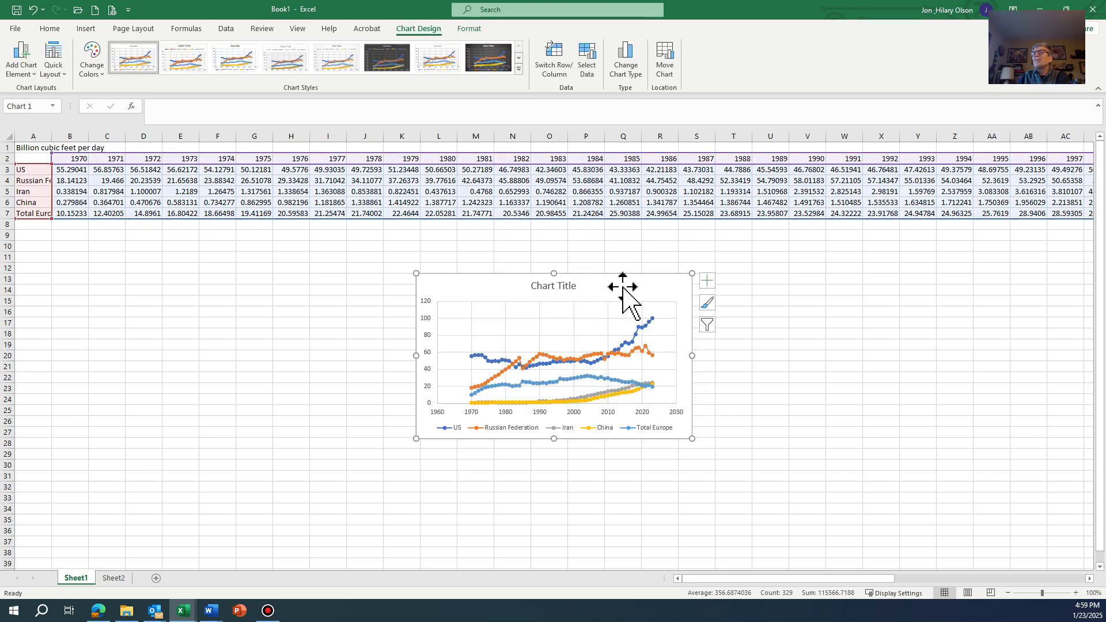
- Move the scatter chart to its own new sheet named world gas production
right_click(623, 287)
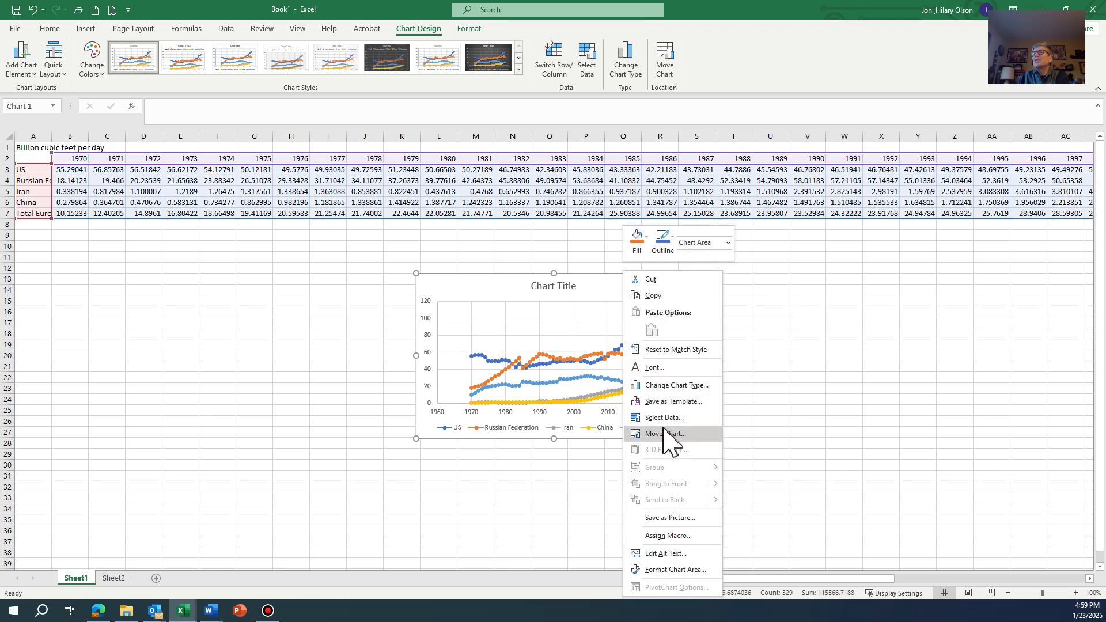
click(665, 434)
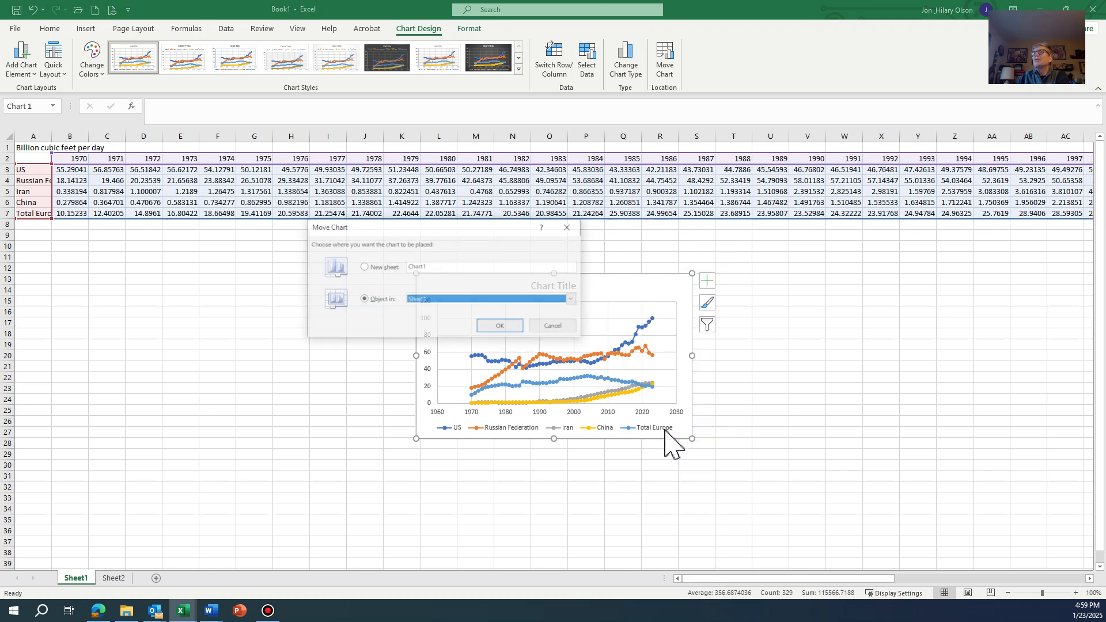
click(380, 267)
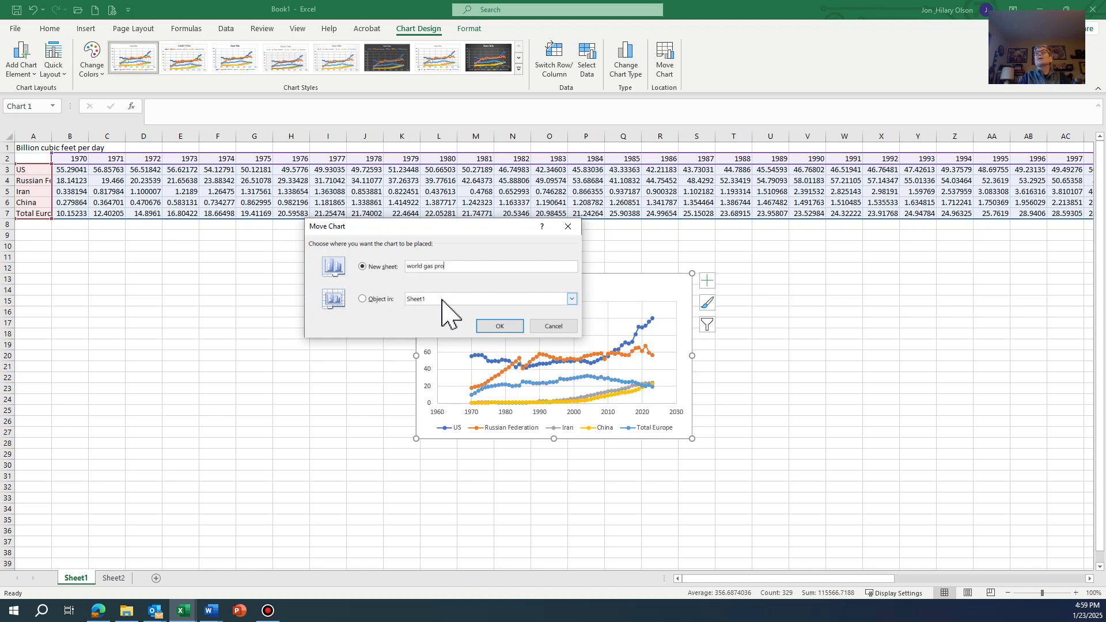
key(Return)
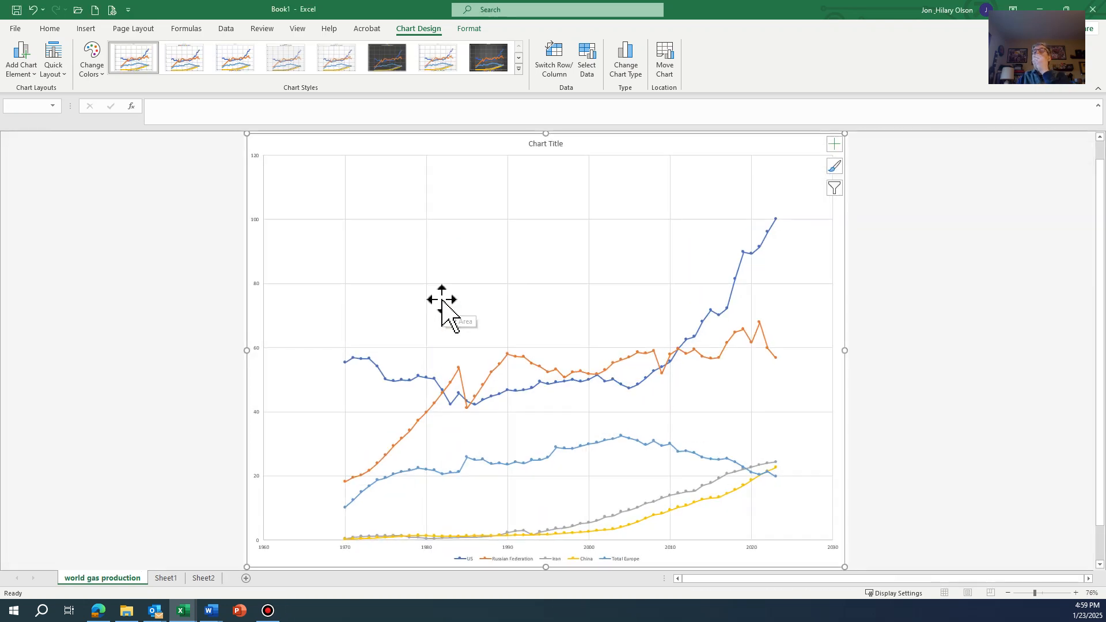
- Set the horizontal year axis bounds to a minimum of 1970 and a maximum of 2025
click(569, 557)
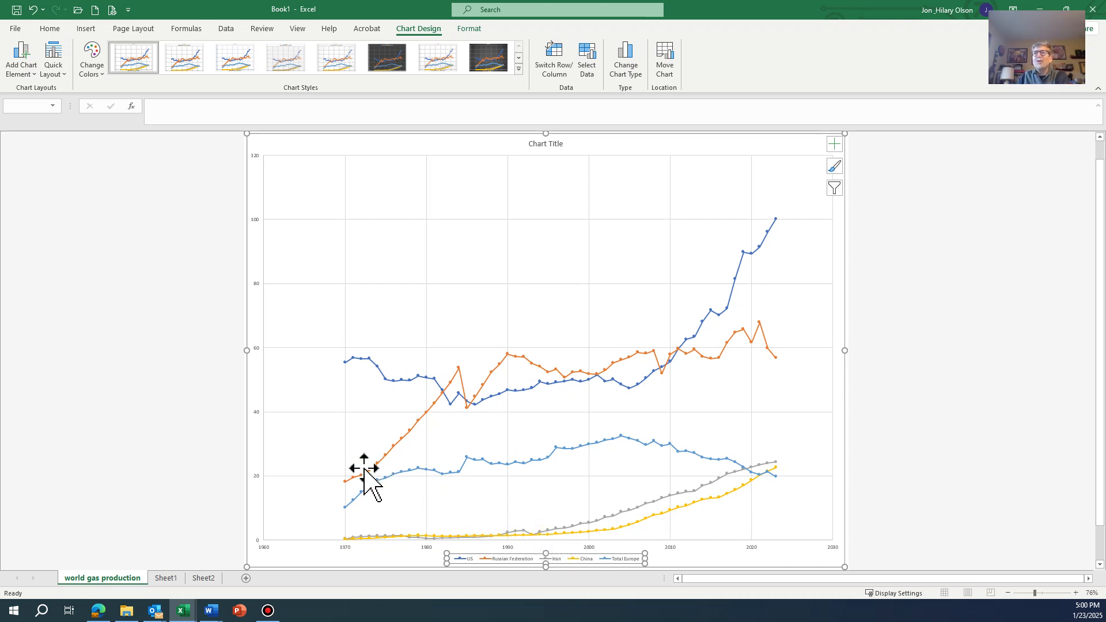
double_click(345, 546)
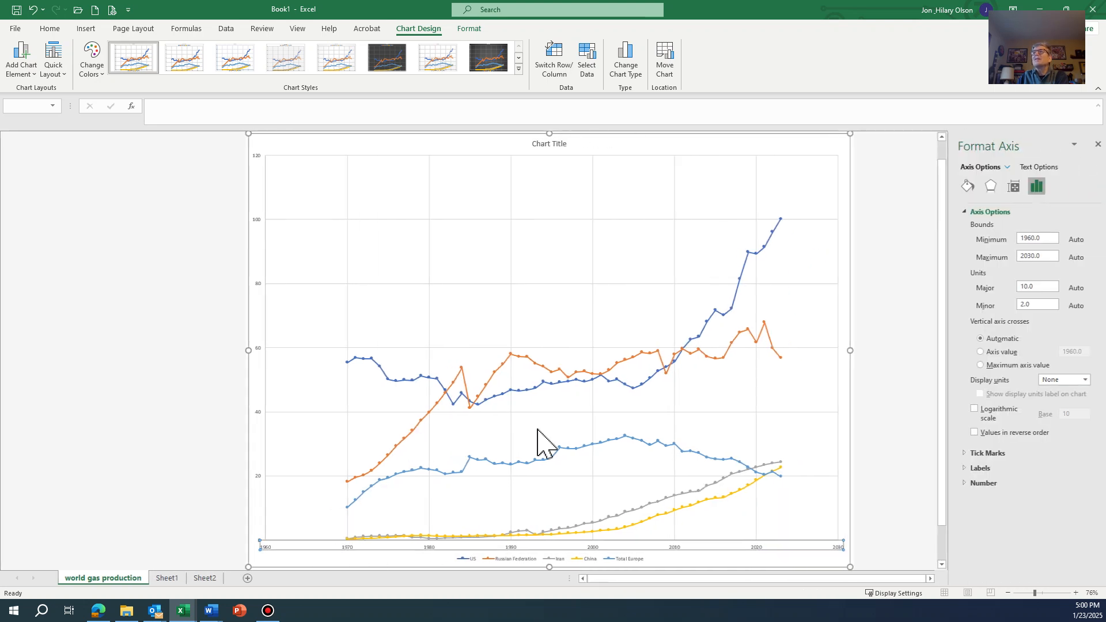
drag(1042, 239, 975, 254)
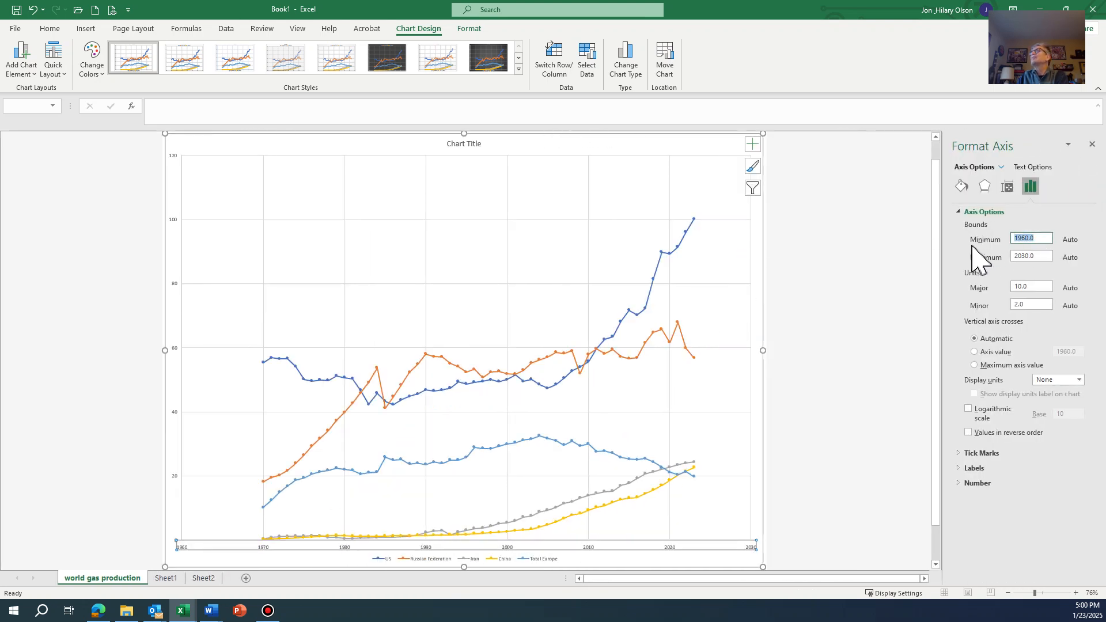
text(197)
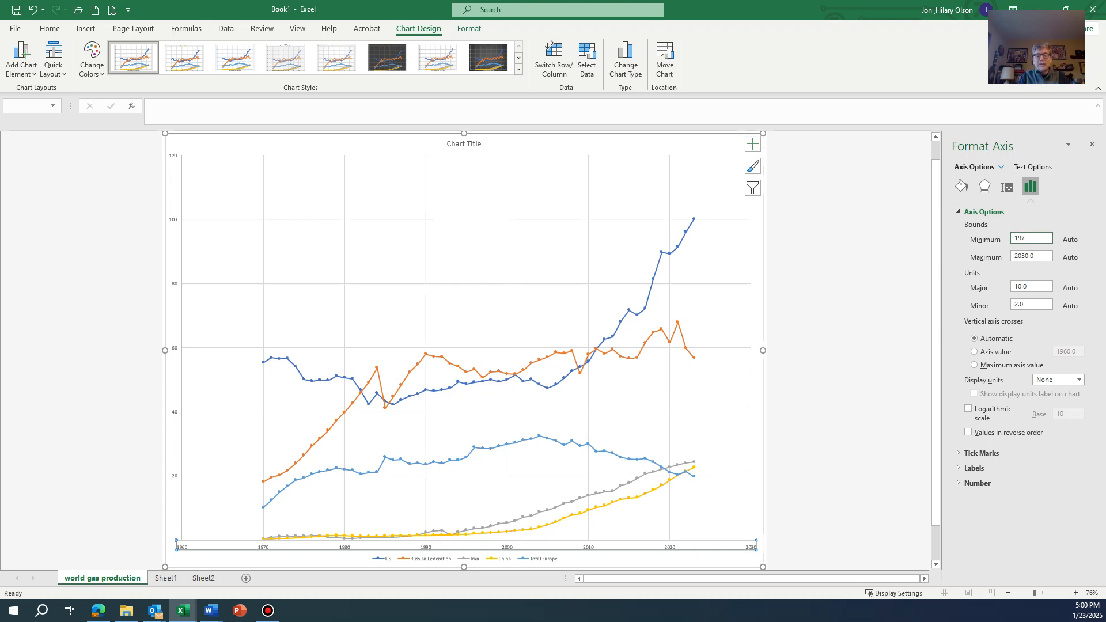
text(0)
key(Tab)
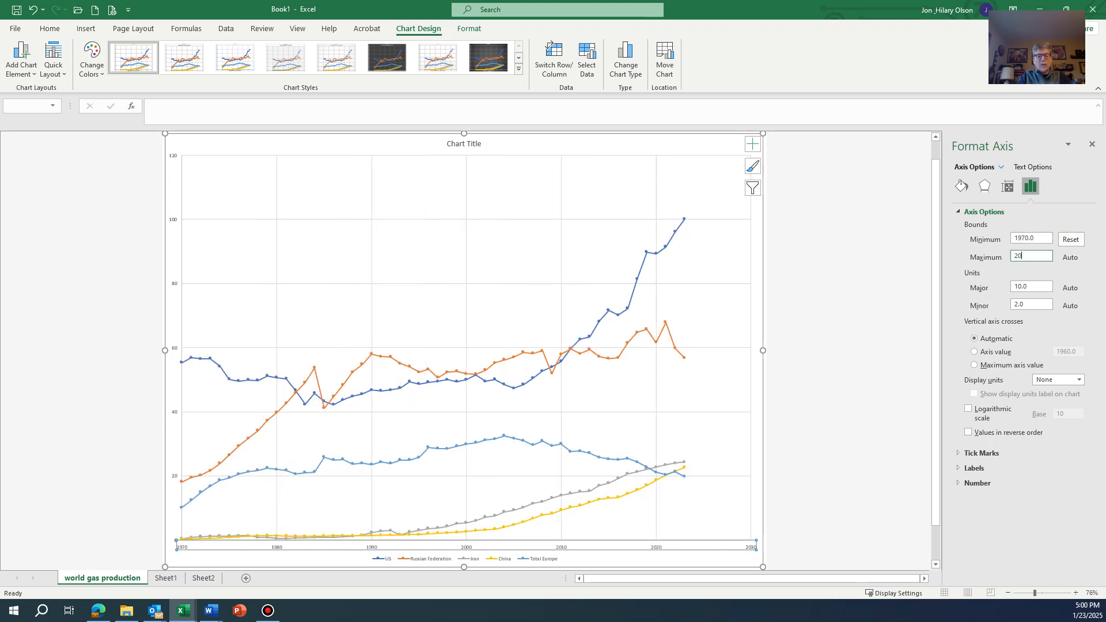
key(Return)
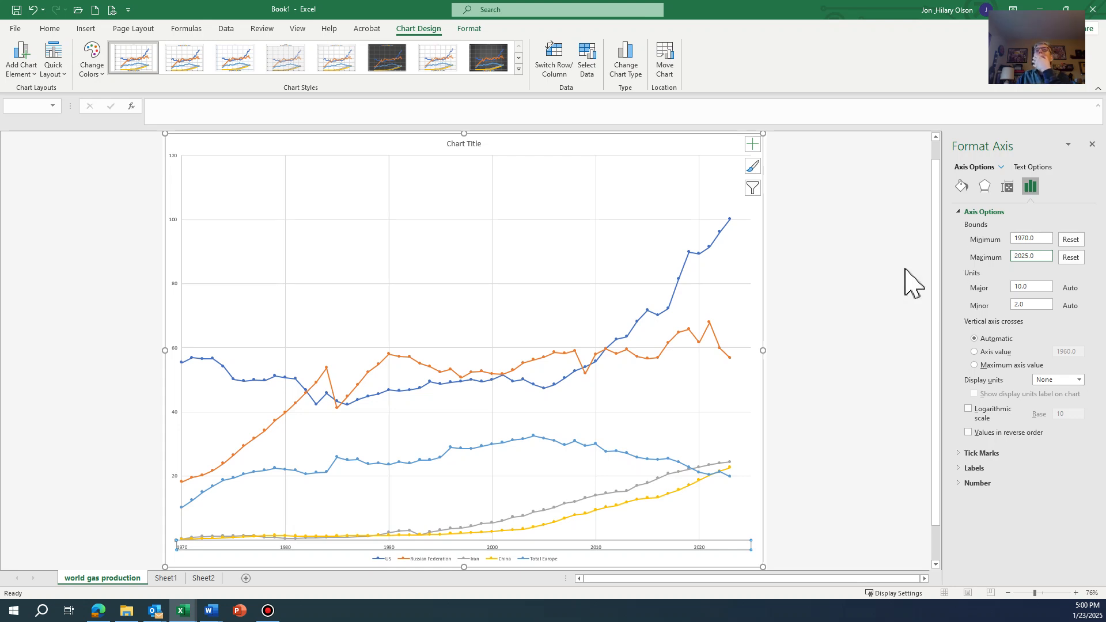
- Set the vertical axis maximum to 100
click(174, 220)
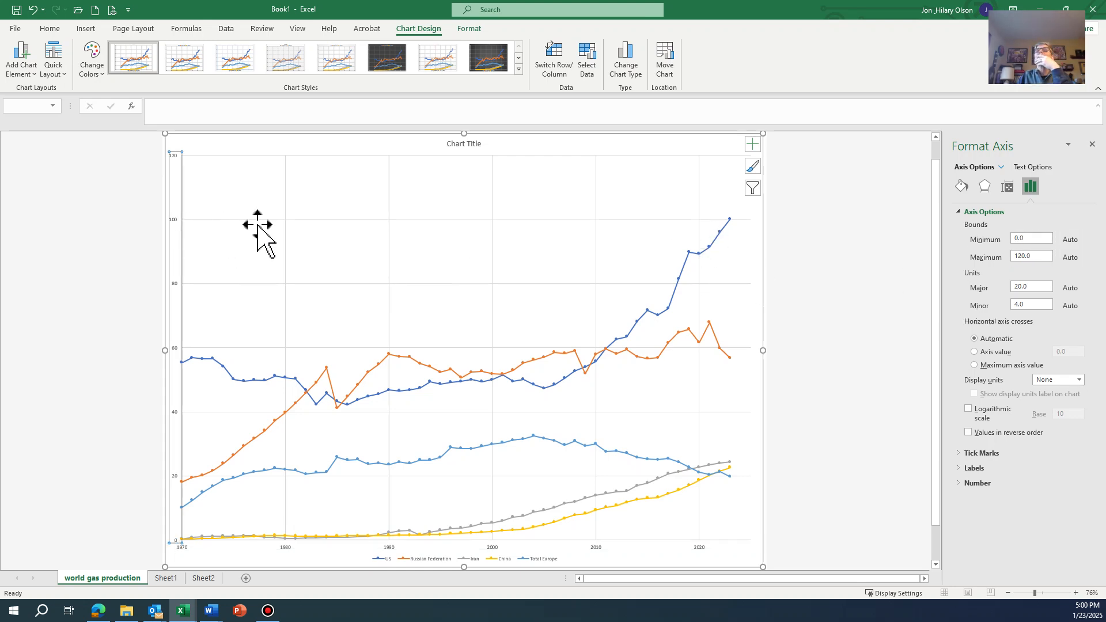
double_click(1043, 256)
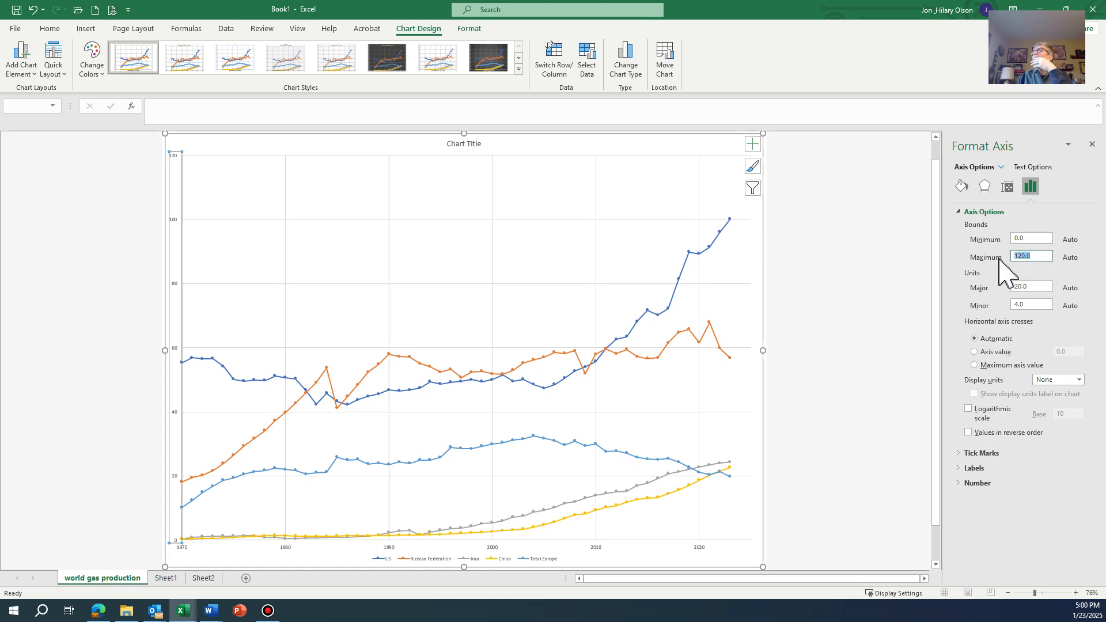
text(100)
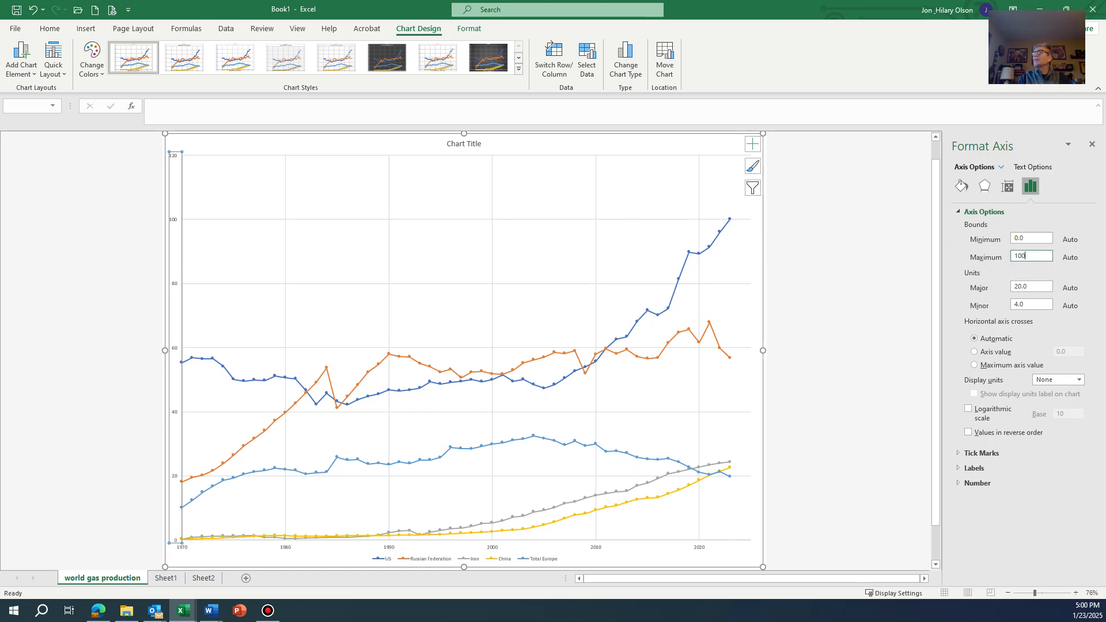
key(Return)
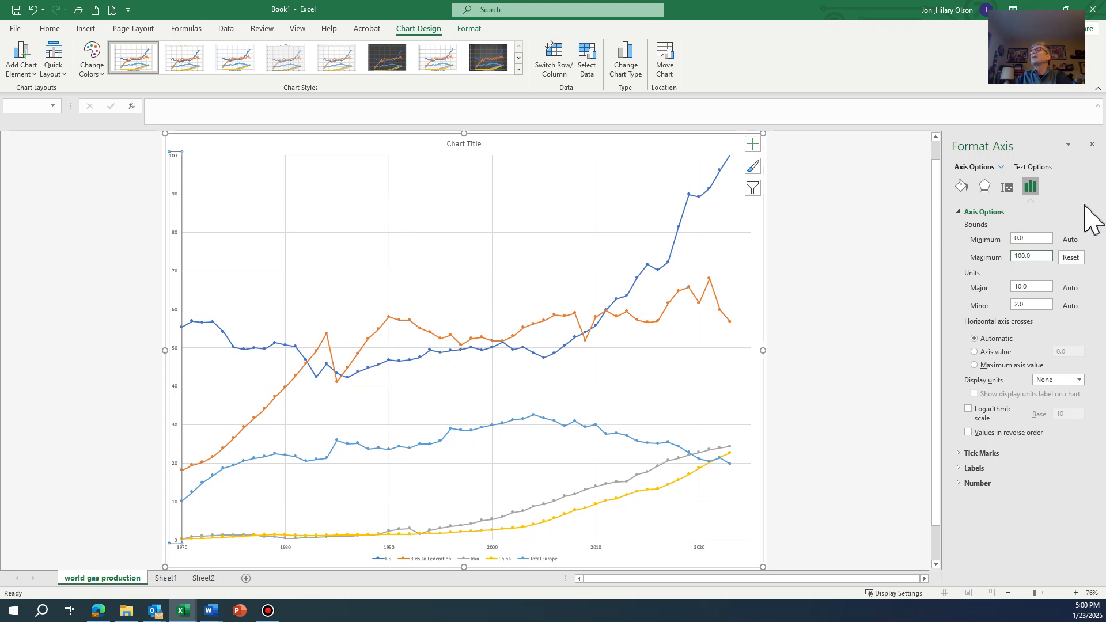
- Set the vertical axis maximum to 105 and fix its minimum at 0
double_click(1037, 256)
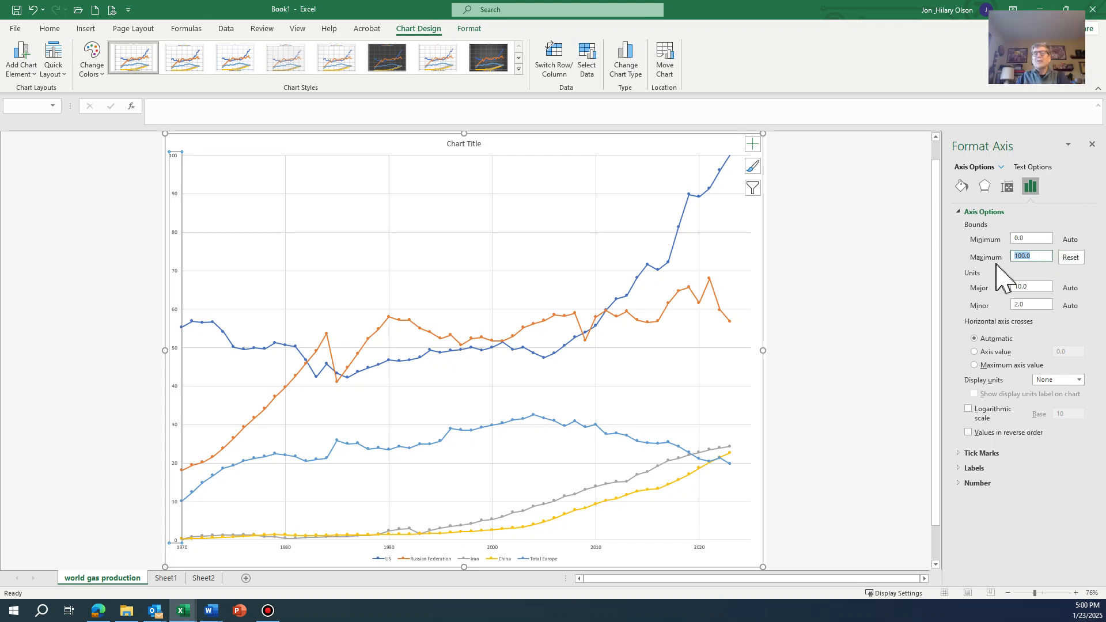
text(105)
double_click(1034, 238)
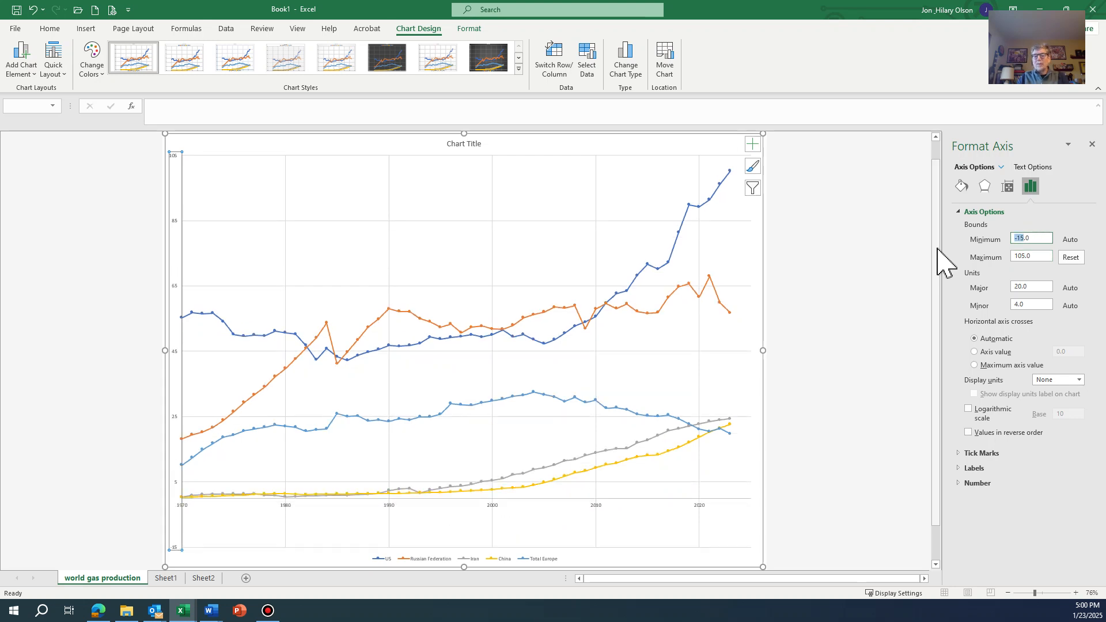
text(0)
key(Return)
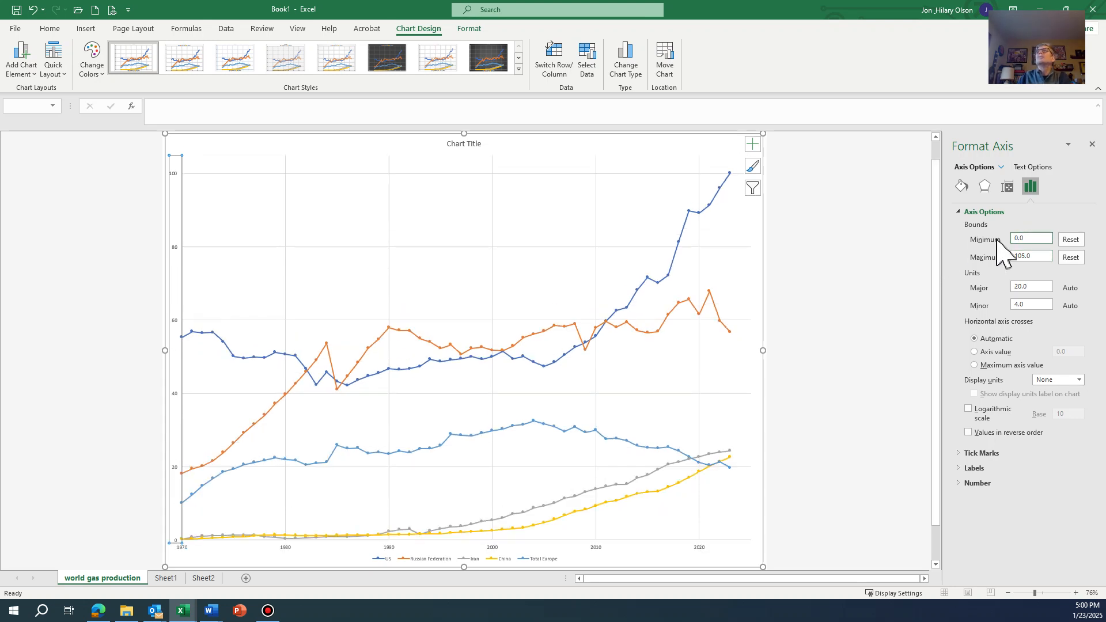
- Raise the vertical axis maximum to 110 and set its major unit to 10
double_click(1039, 256)
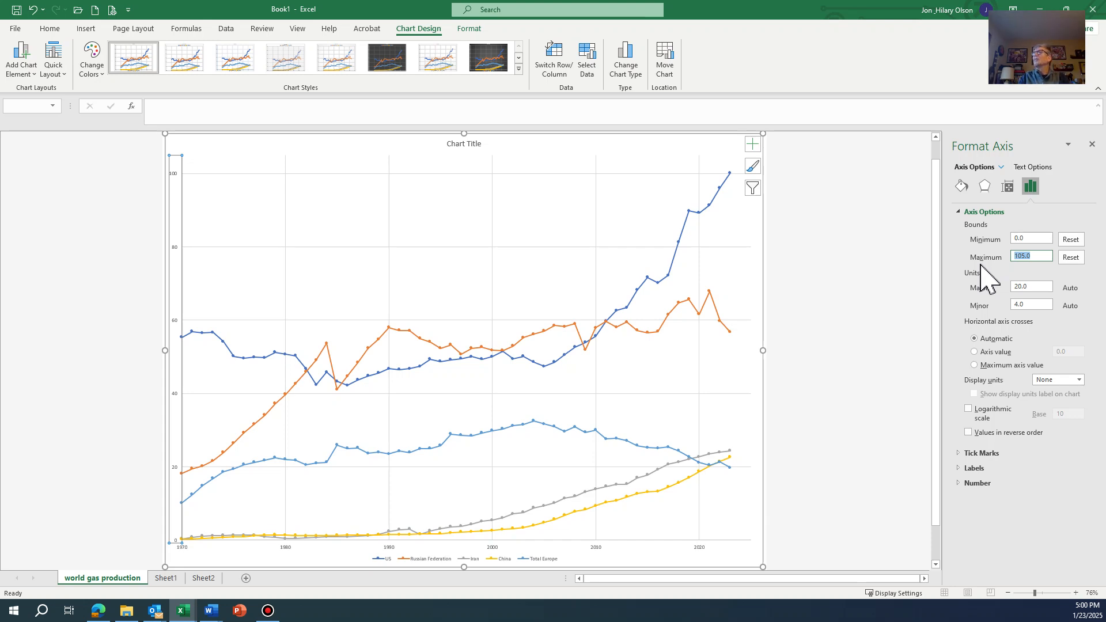
text(110)
double_click(1034, 286)
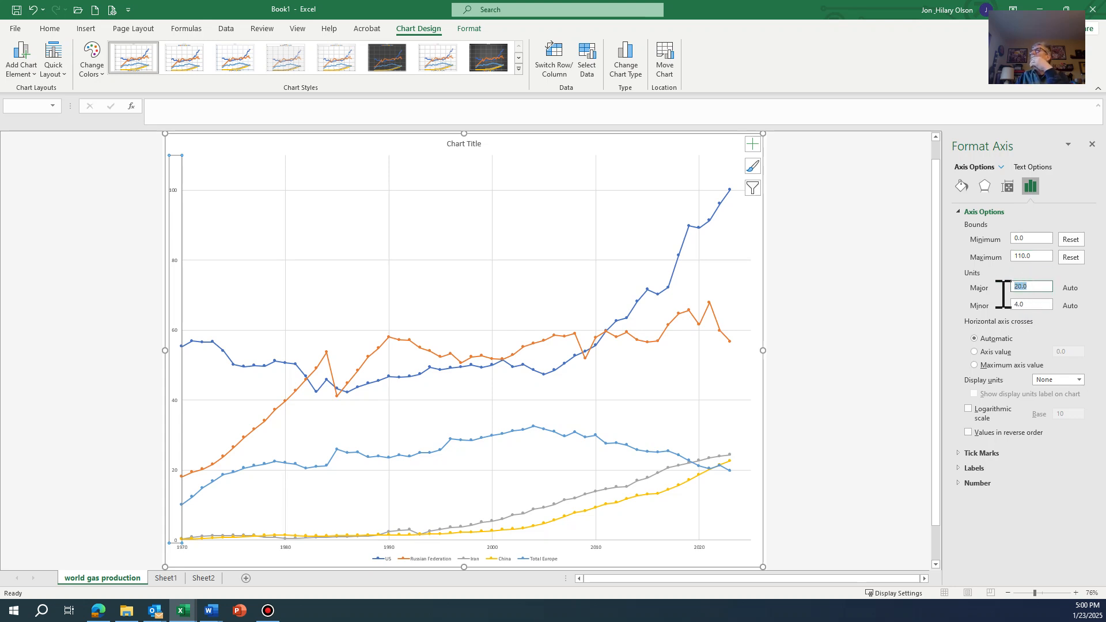
text(10)
key(Return)
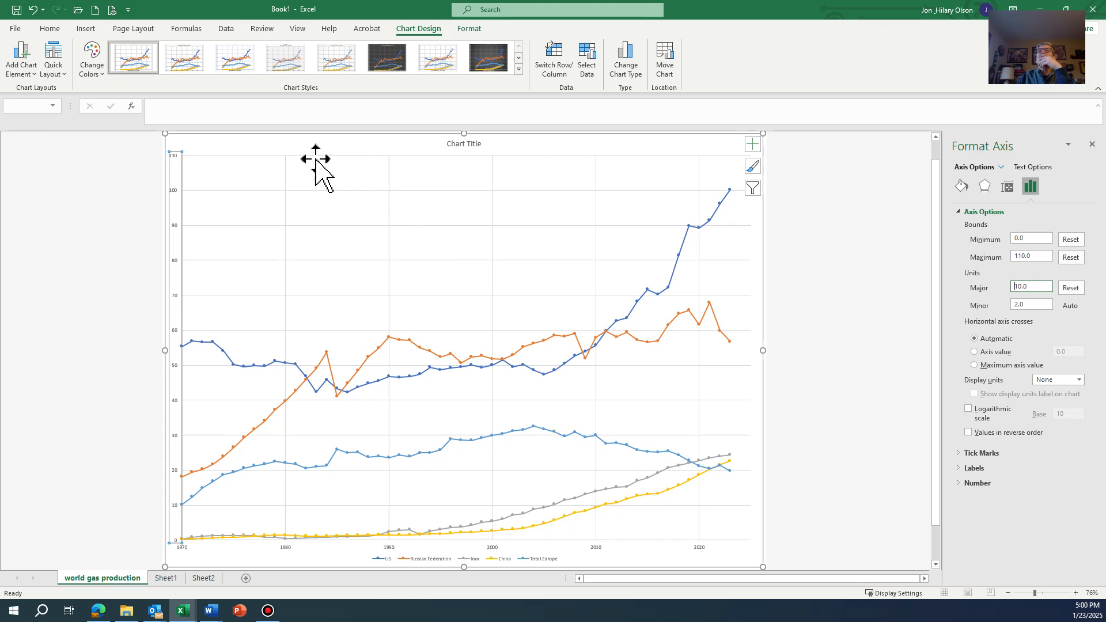
- Enlarge all text in the chart area to font size 24
click(301, 145)
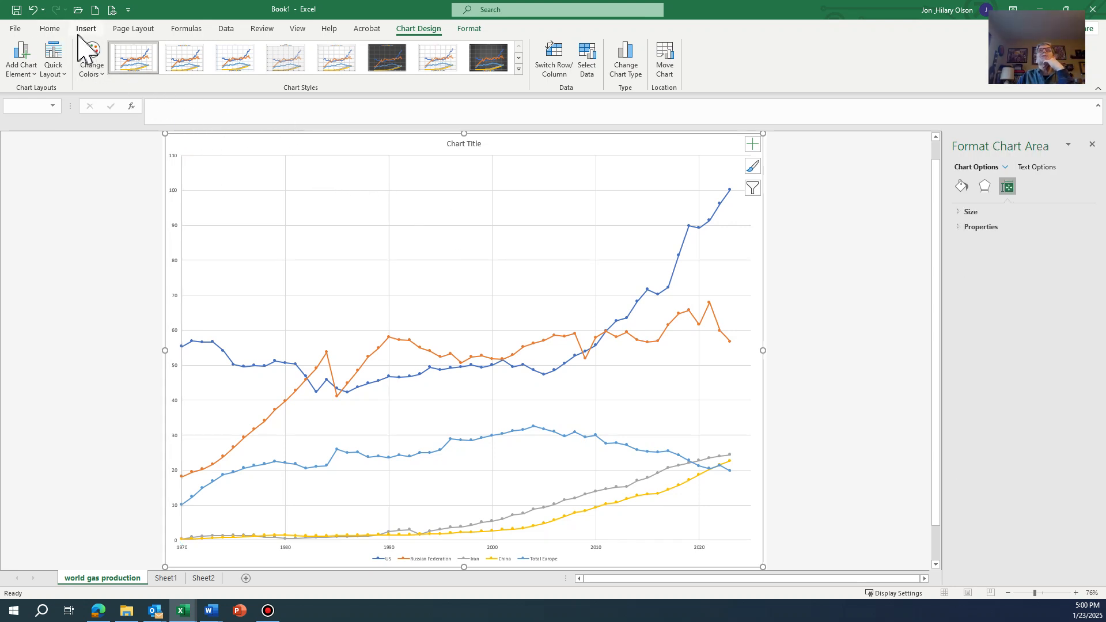
click(50, 28)
click(204, 51)
click(204, 51)
click(204, 51)
click(204, 50)
click(204, 50)
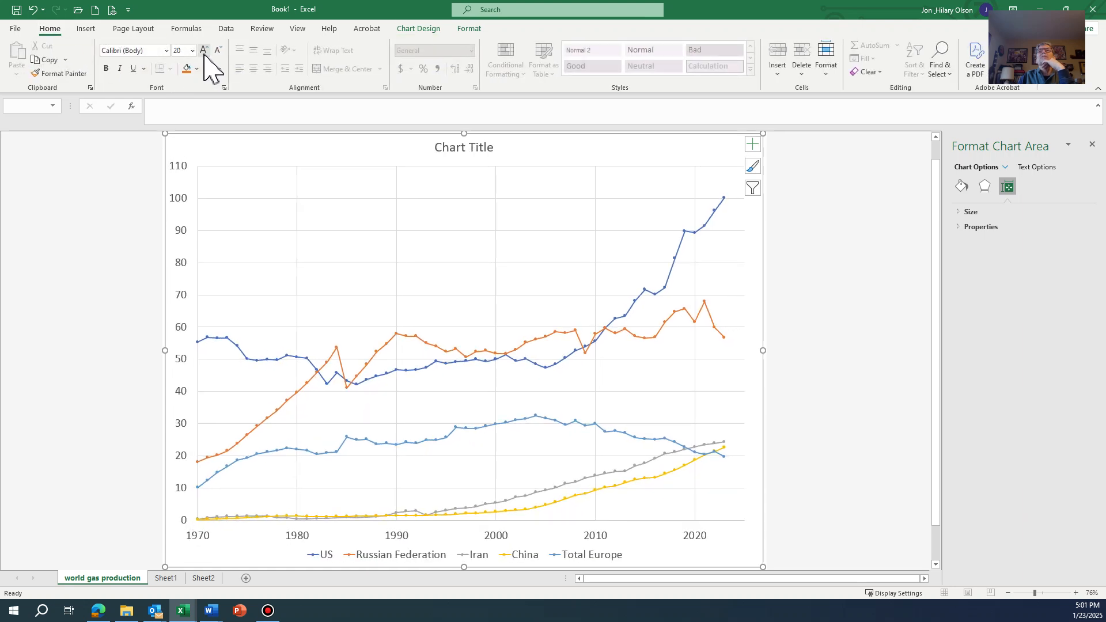
click(204, 51)
click(204, 50)
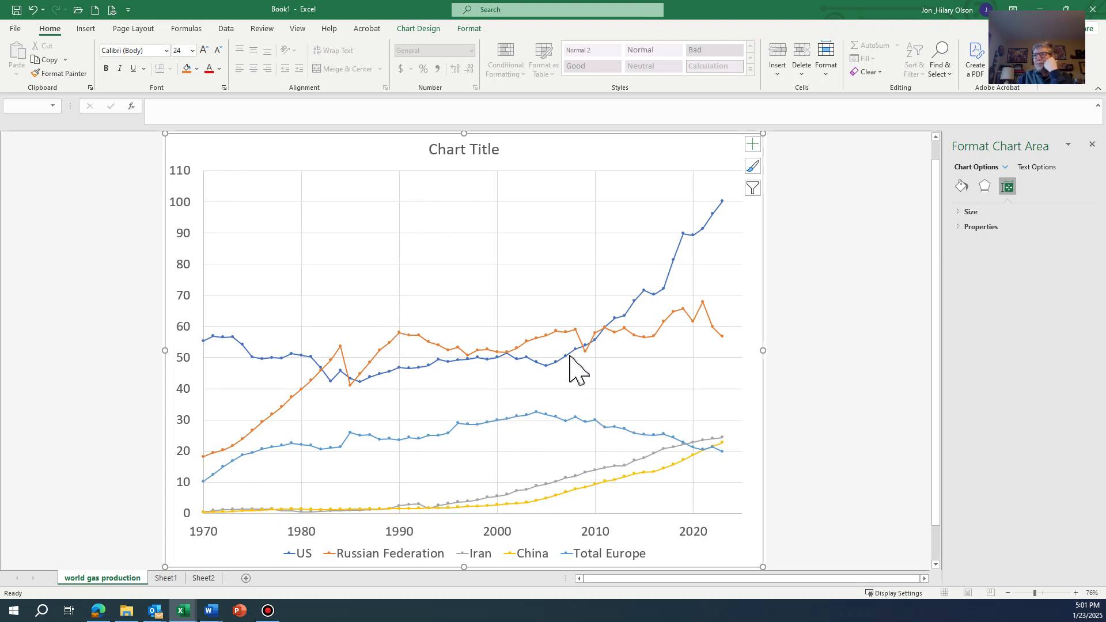
- Format the US series line as a solid red line 3 pt wide
mouse_move(640, 297)
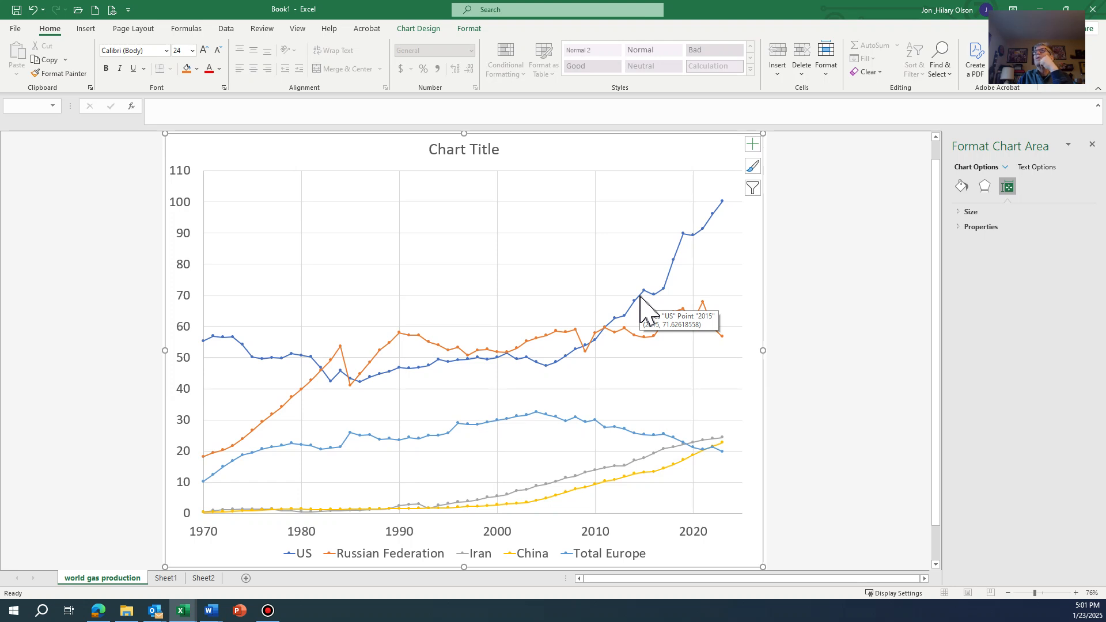
click(640, 296)
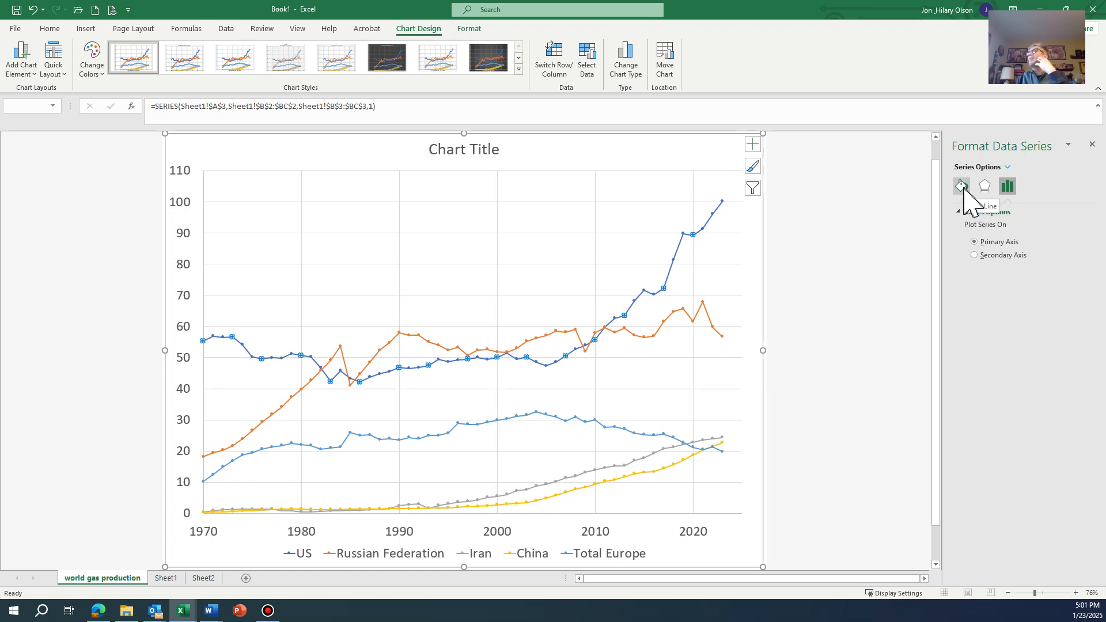
click(961, 187)
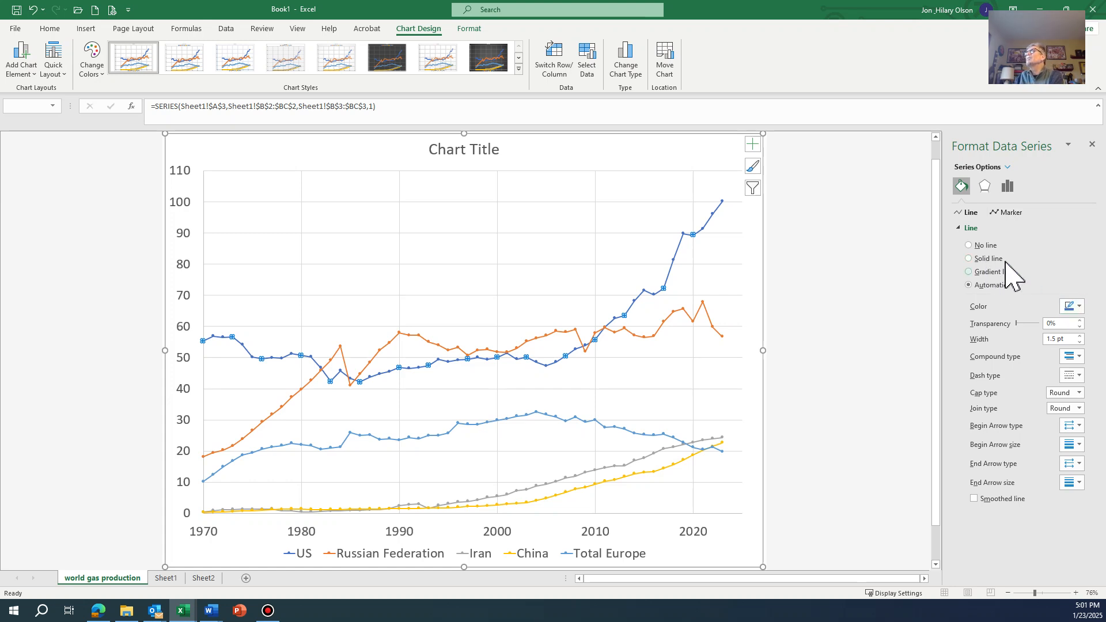
click(989, 260)
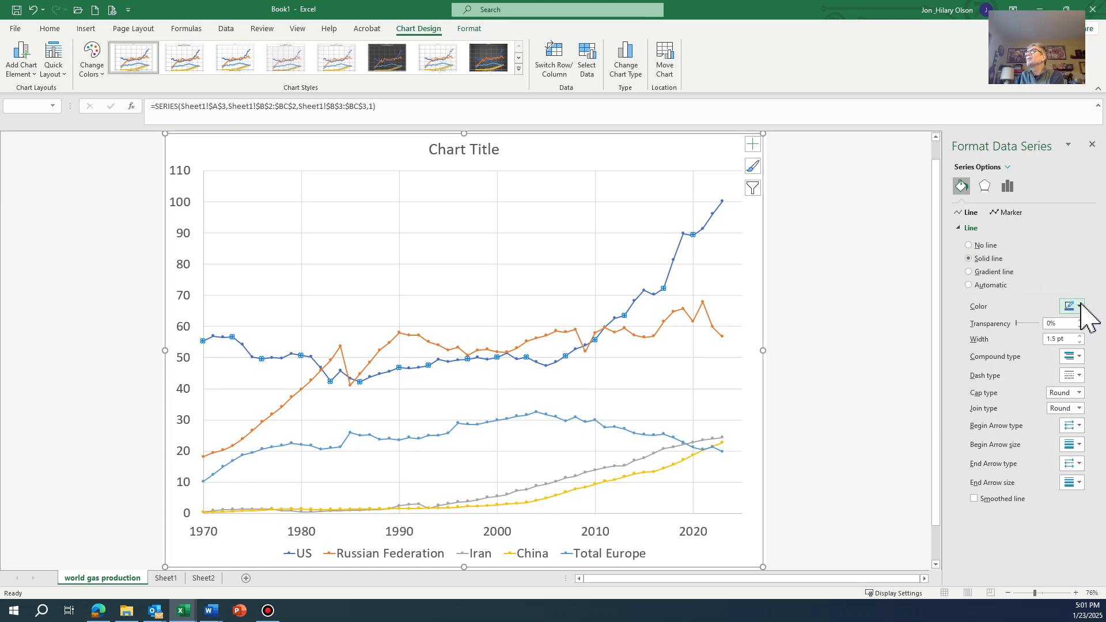
click(1071, 306)
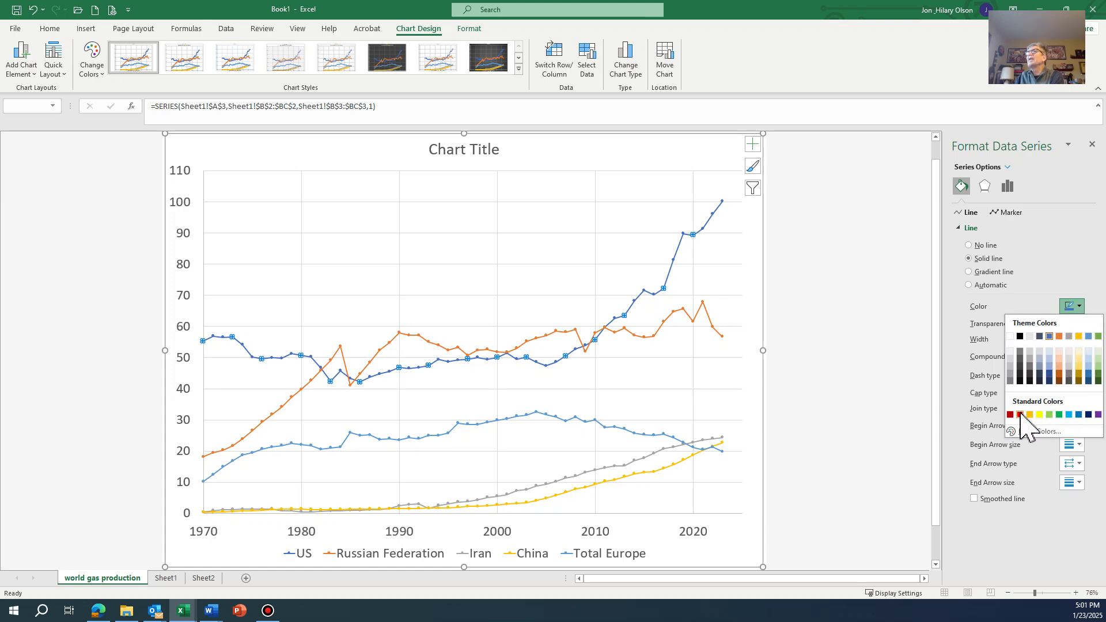
click(1019, 415)
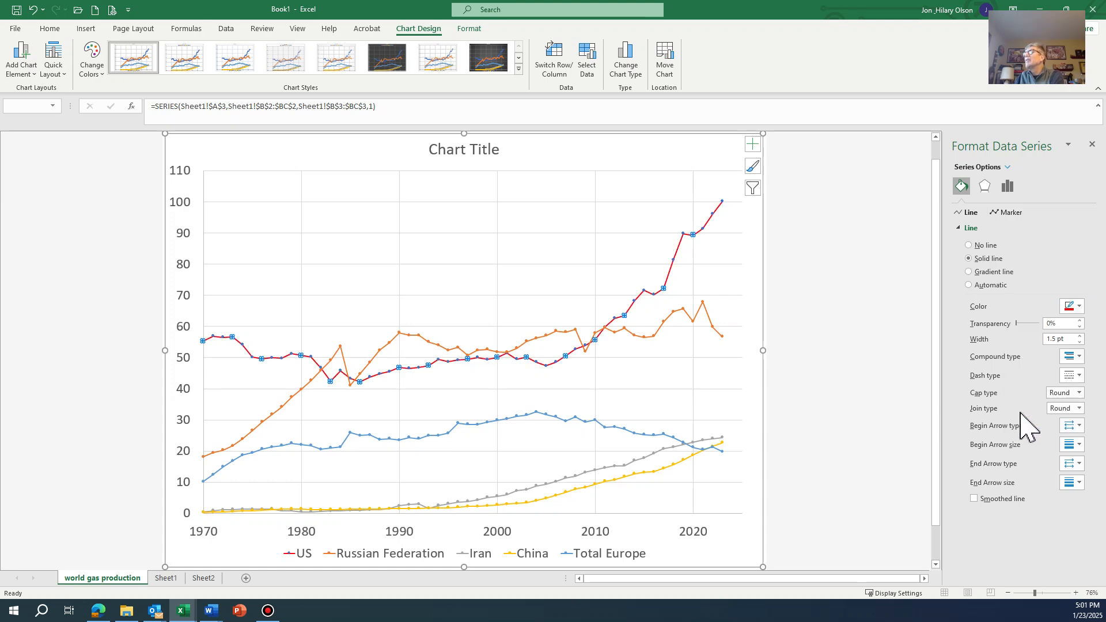
click(1081, 337)
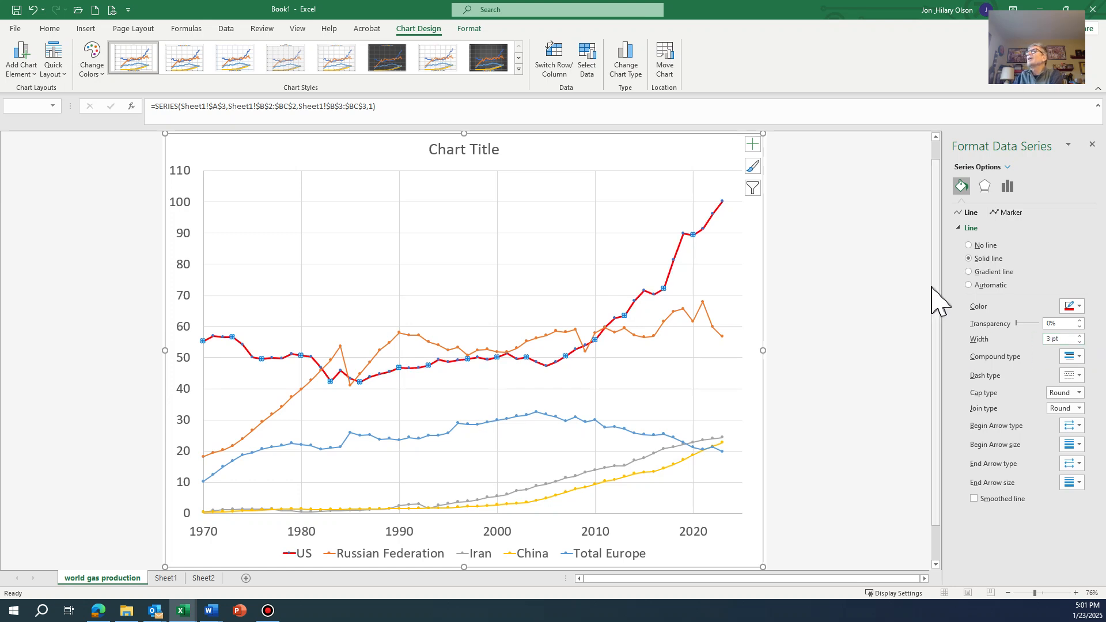
- Set the US series markers to built-in circles of size 10, expand their fill options, and deselect the series
click(1011, 212)
click(969, 228)
click(1027, 299)
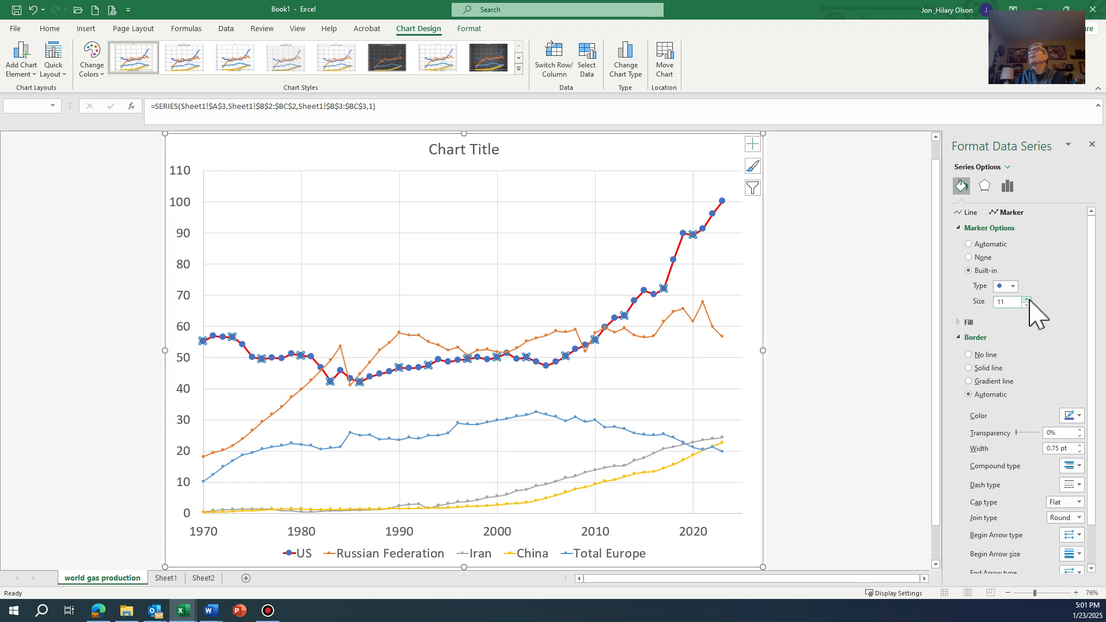
click(1027, 304)
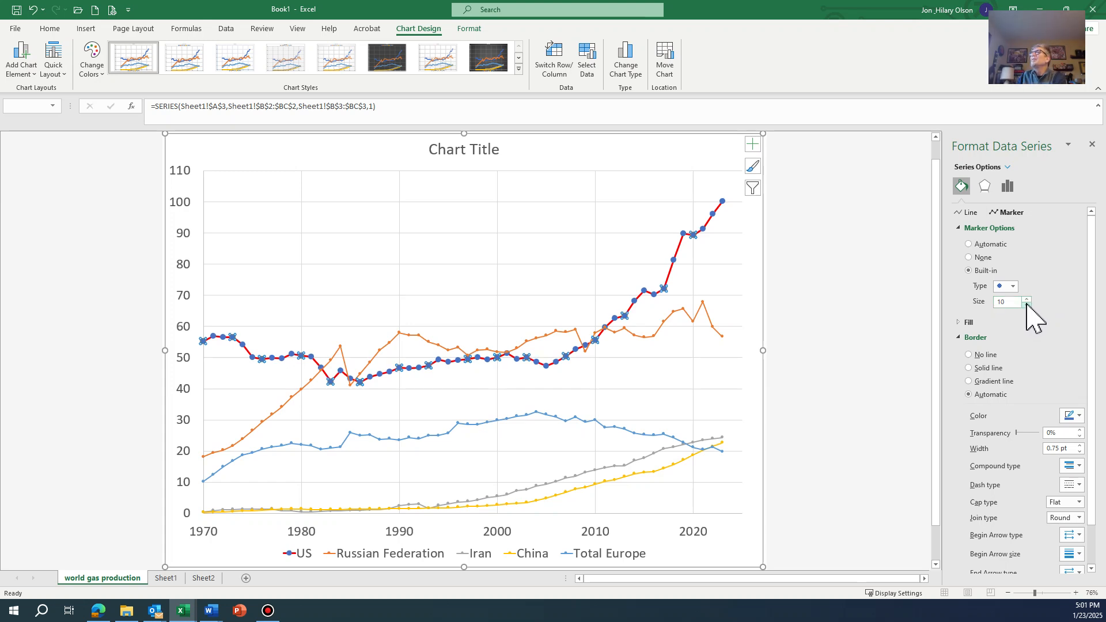
click(966, 323)
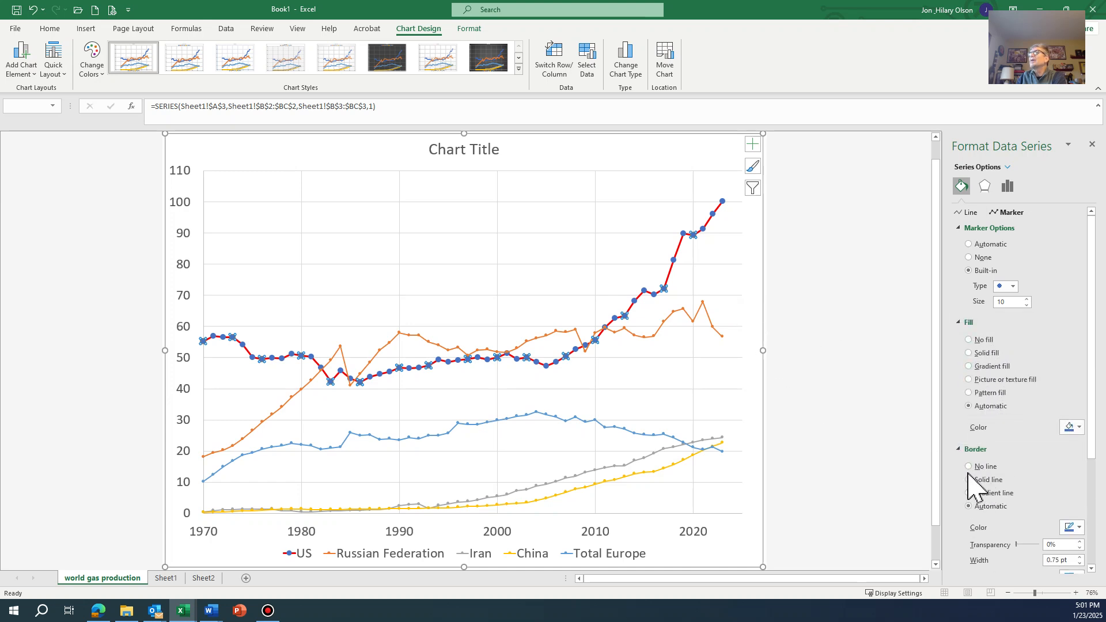
click(759, 283)
click(807, 290)
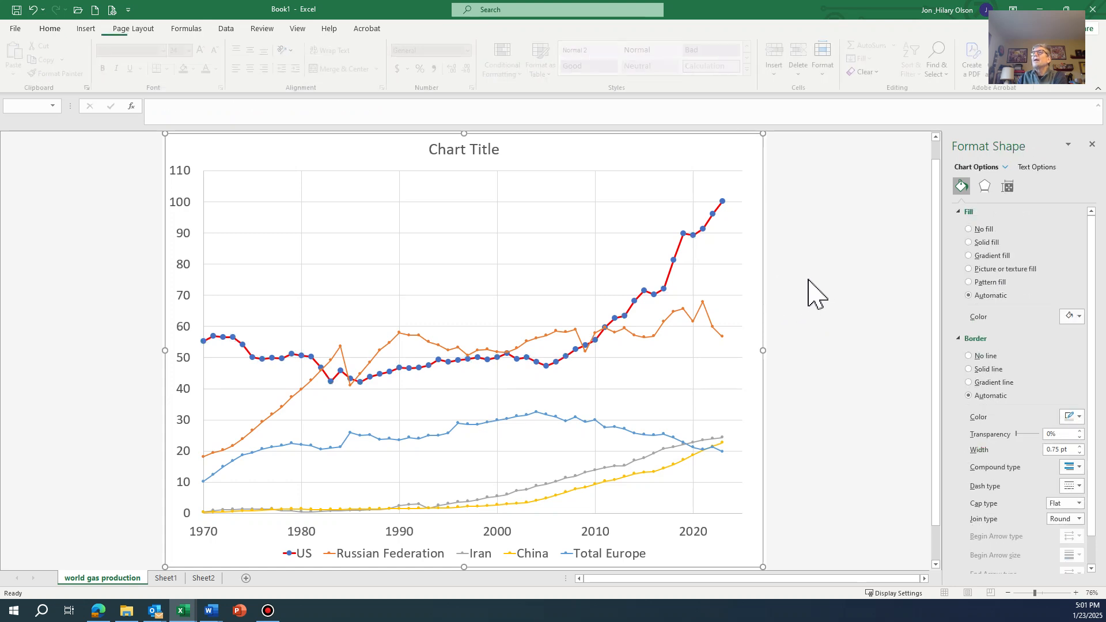